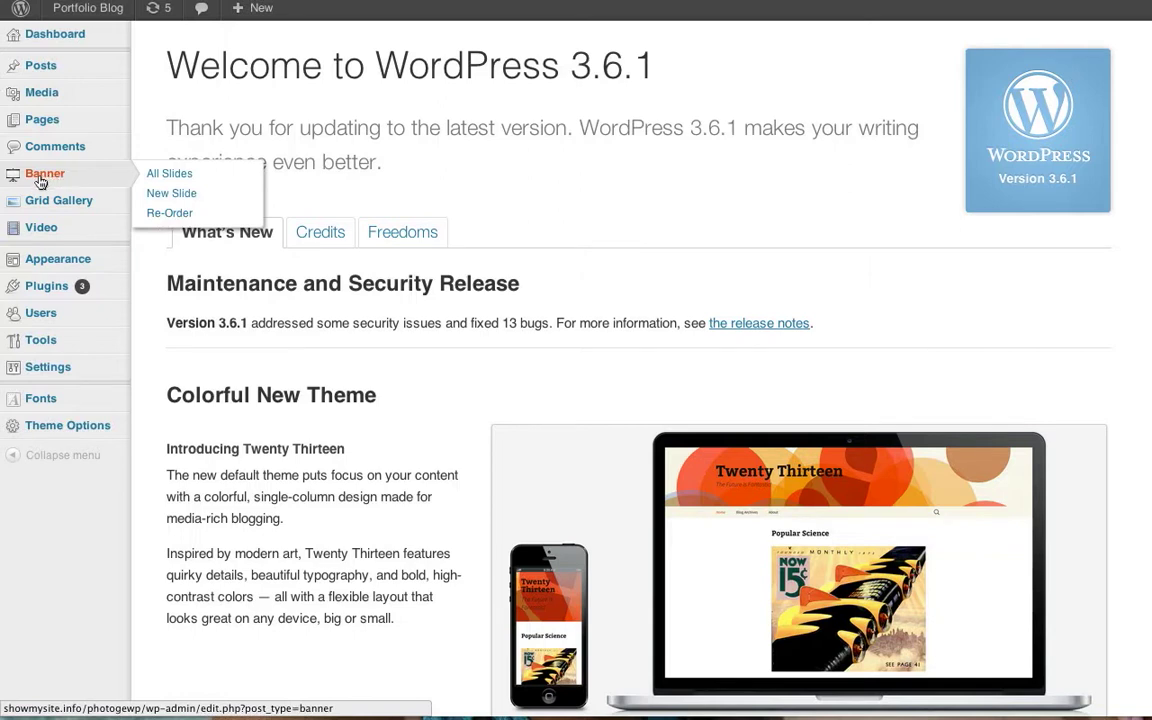
Open the "Introducing Photoge" banner slide and examine its title, description text and featured image.
{"action": "left_click", "coordinate": [45, 178]}
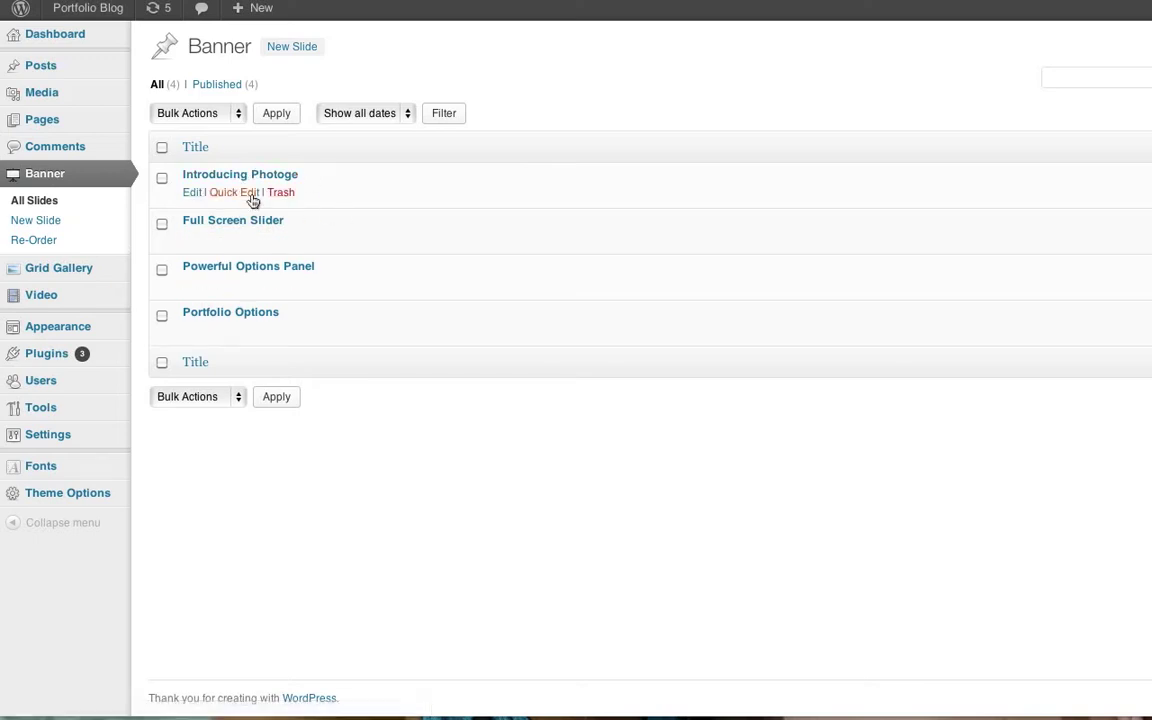
{"action": "left_click", "coordinate": [246, 180]}
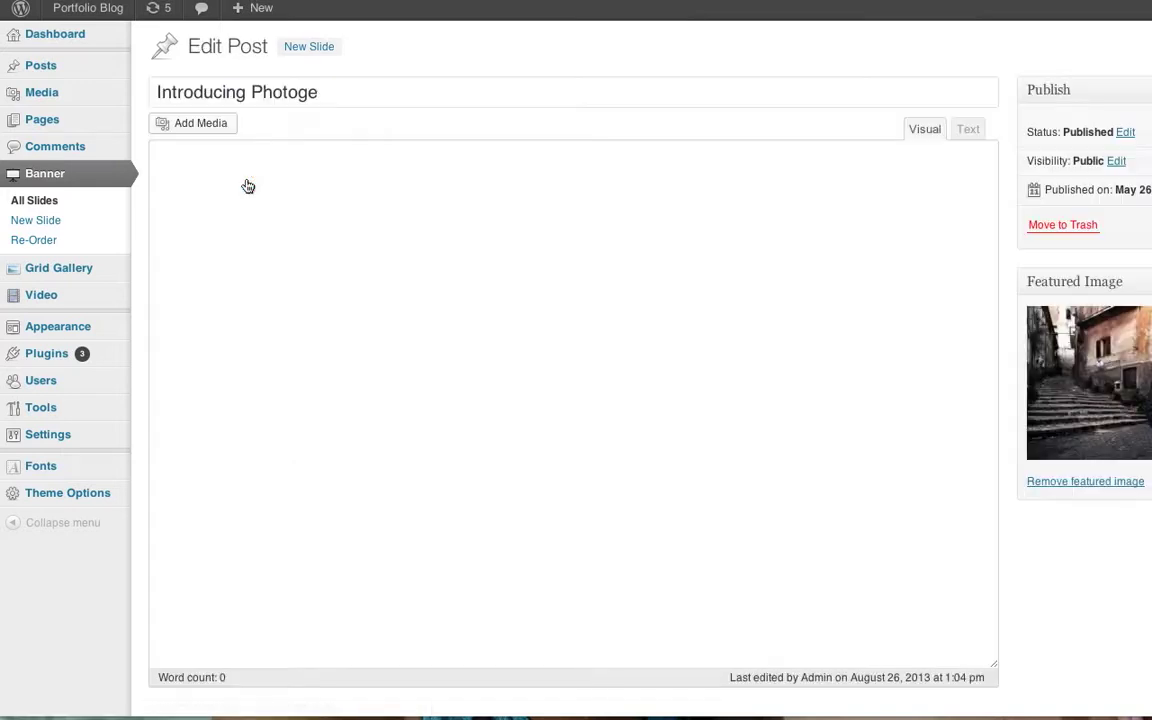
{"action": "triple_click", "coordinate": [253, 89]}
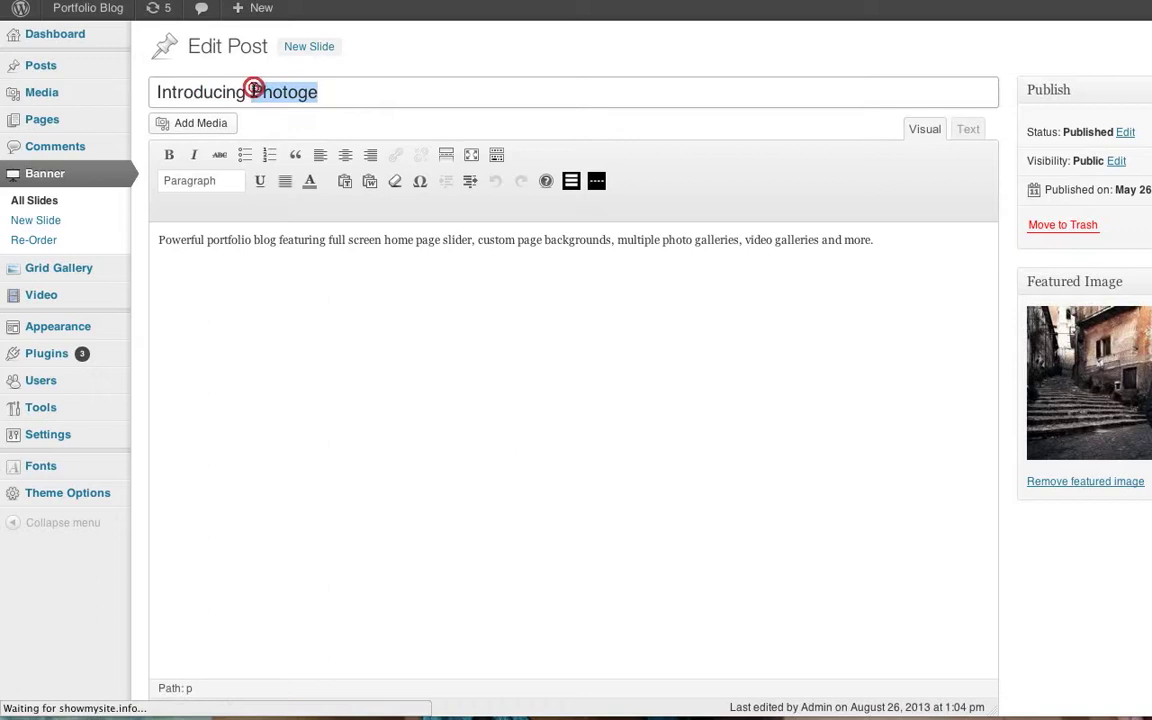
{"action": "triple_click", "coordinate": [307, 93]}
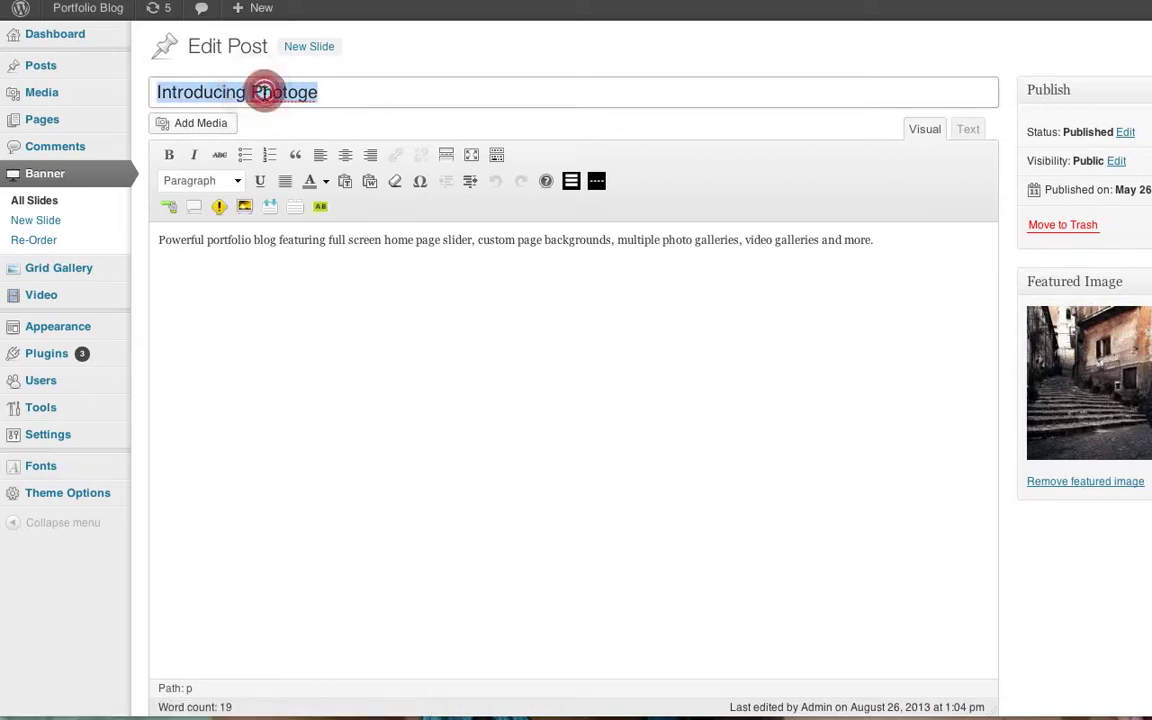
{"action": "left_click", "coordinate": [265, 91]}
{"action": "triple_click", "coordinate": [259, 93]}
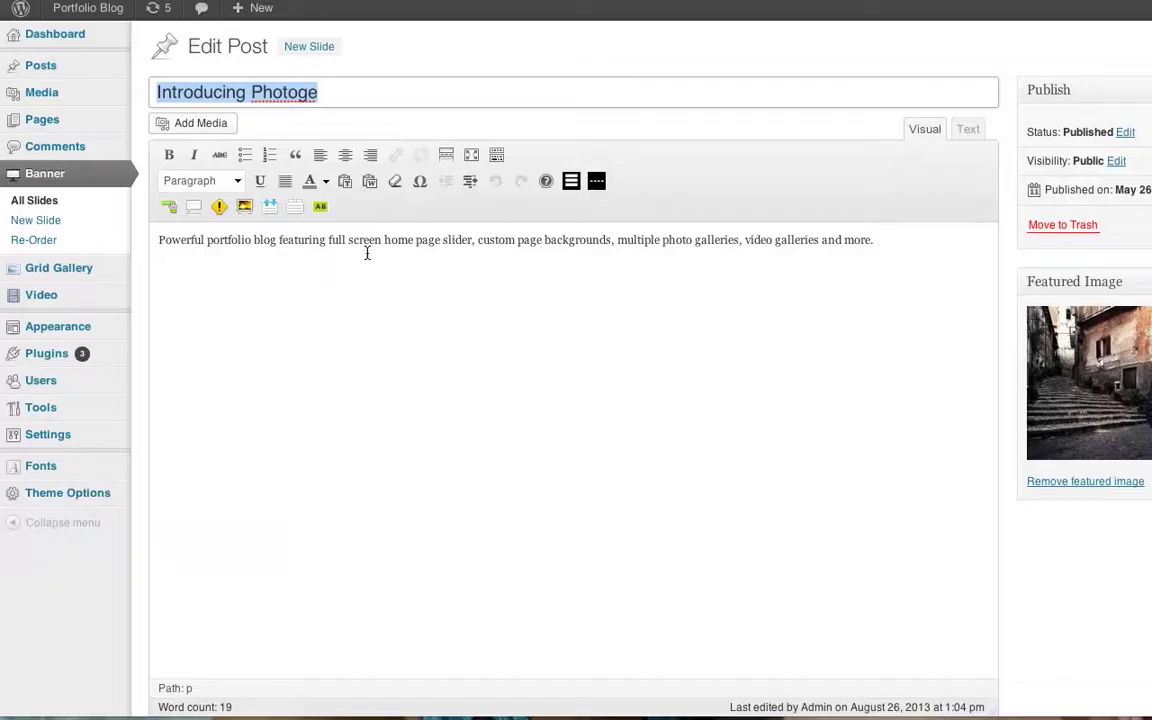
{"action": "triple_click", "coordinate": [365, 240]}
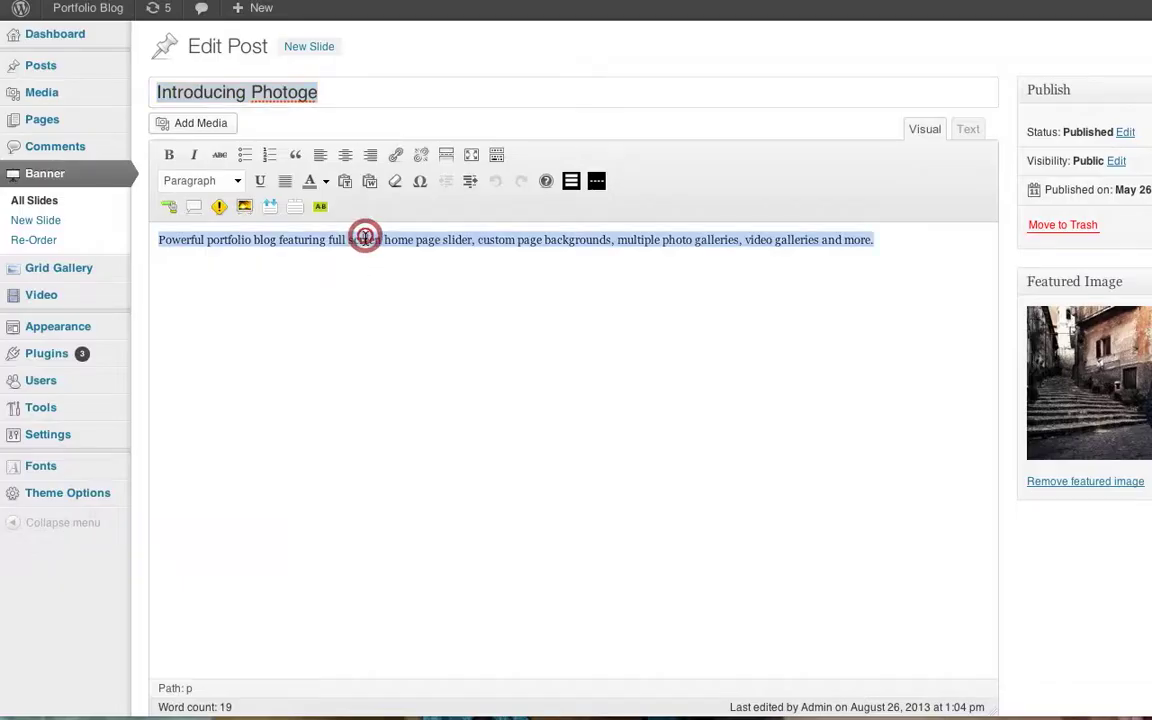
{"action": "left_click", "coordinate": [365, 297]}
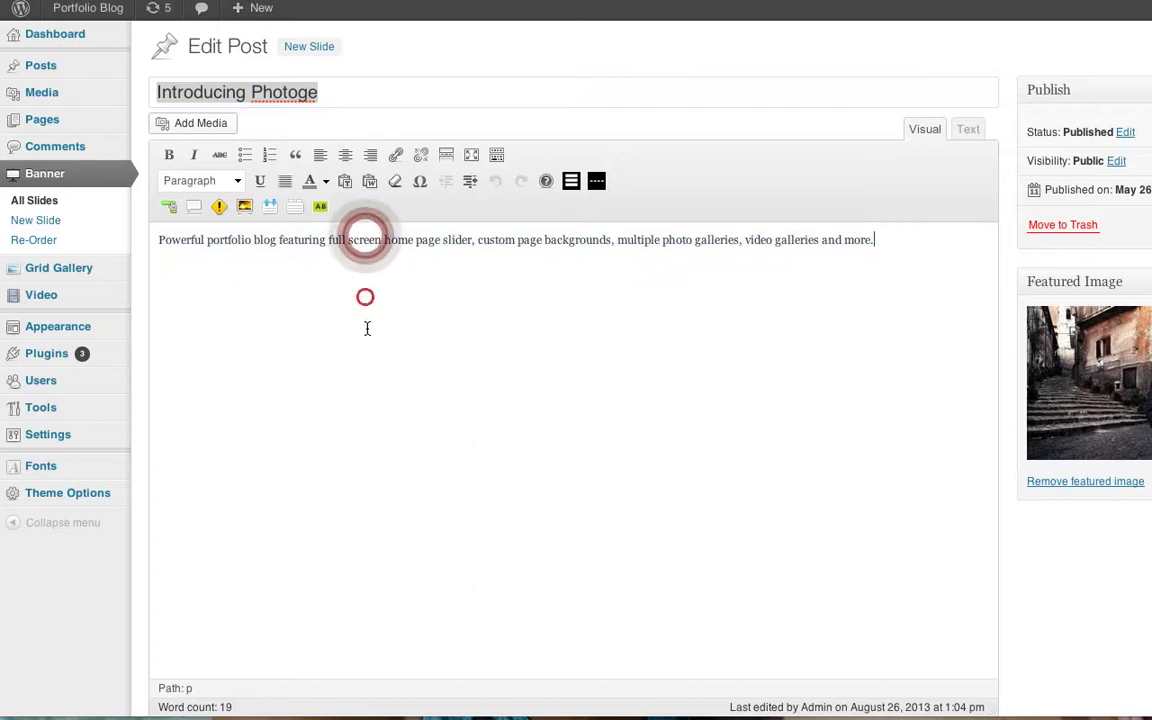
{"action": "triple_click", "coordinate": [303, 240]}
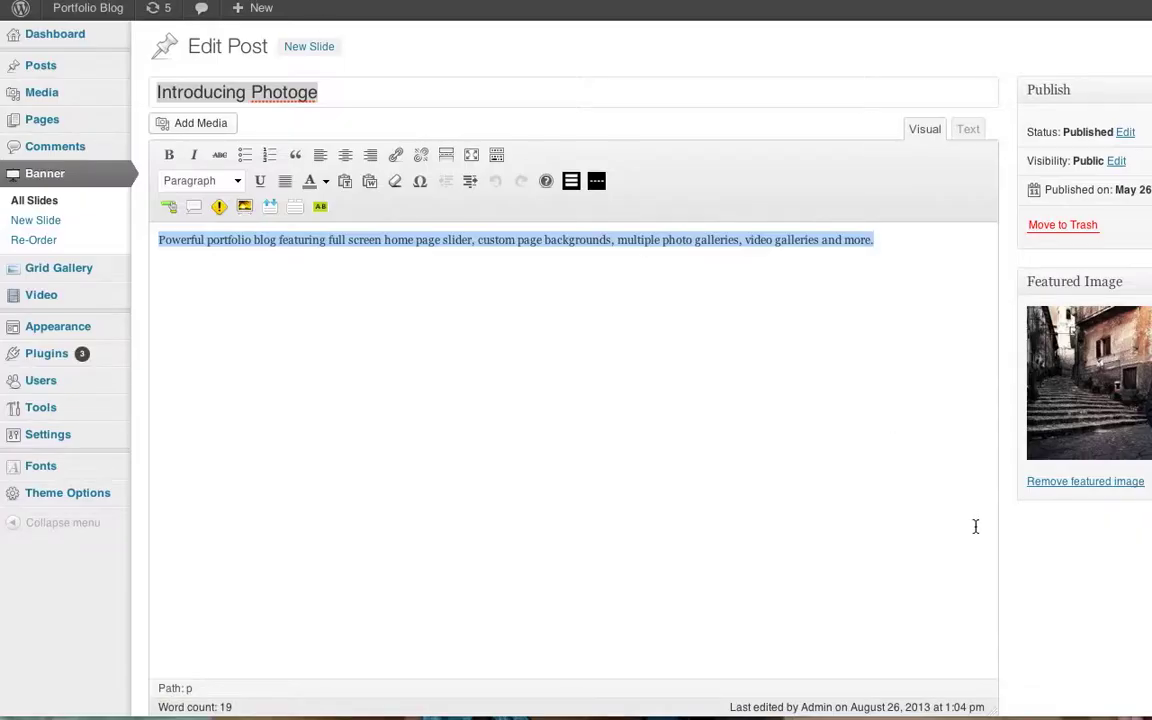
{"action": "left_click", "coordinate": [1121, 585]}
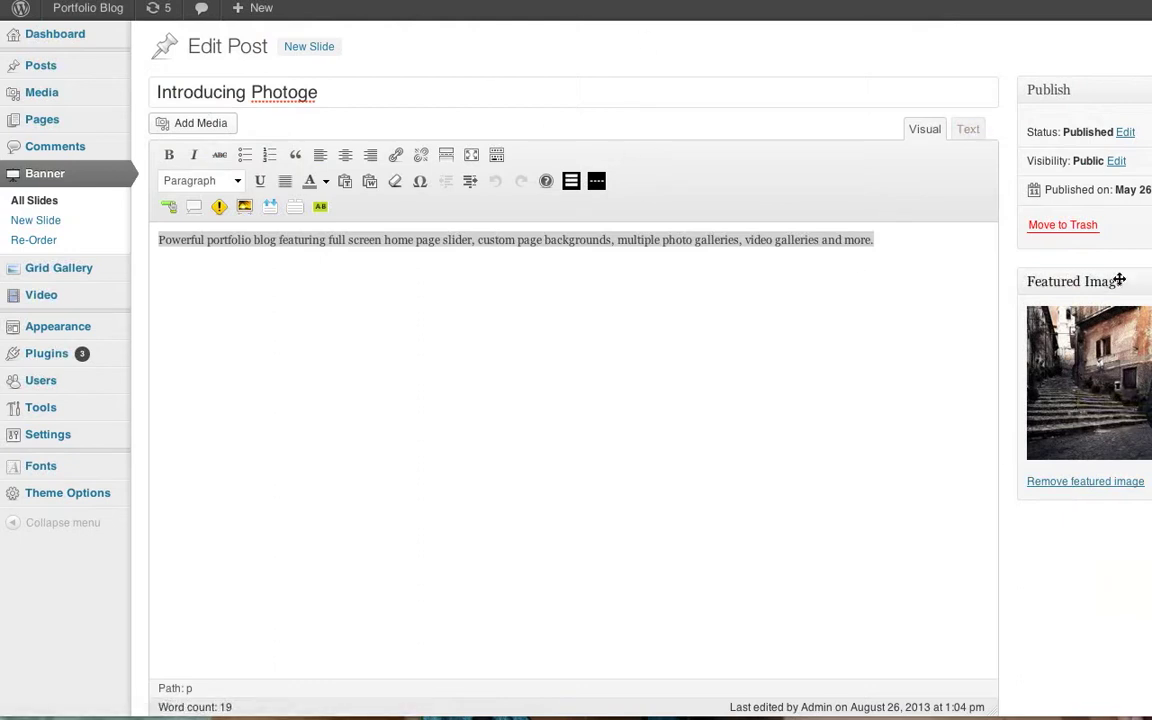
{"action": "left_click", "coordinate": [437, 73]}
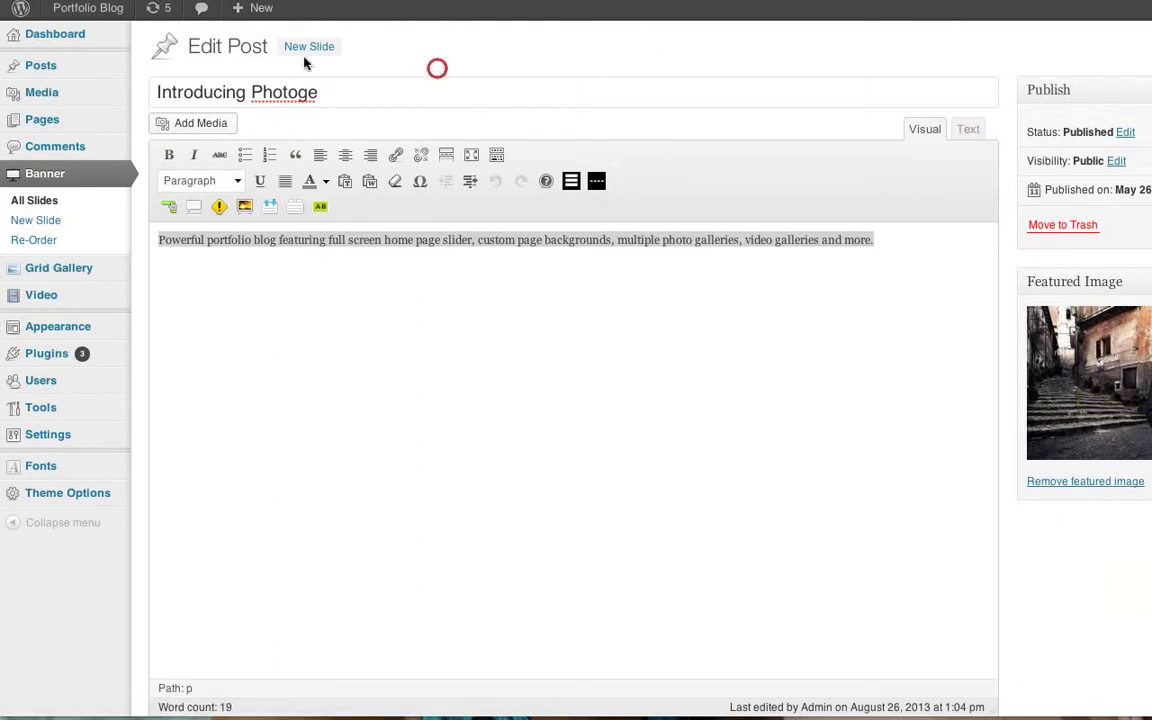
Create a new banner slide titled "Test Slide" with the body text "Here is some text......".
{"action": "left_click", "coordinate": [302, 50]}
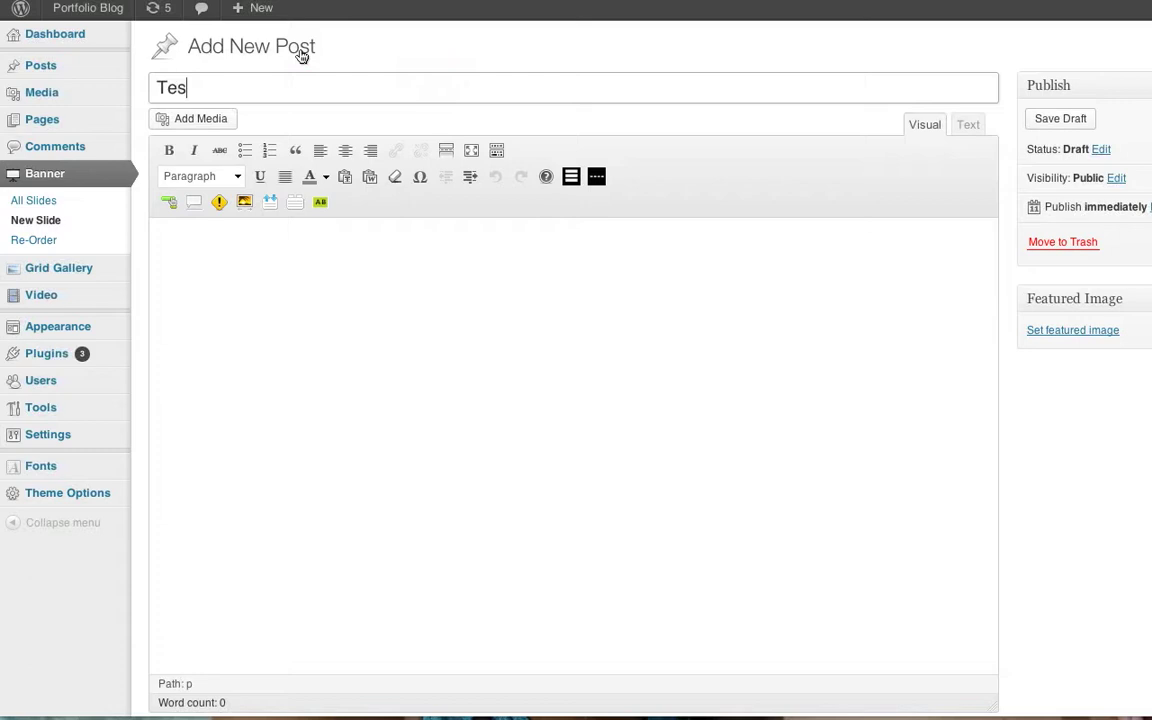
{"action": "key", "text": "Tab"}
{"action": "type", "text": "Here is"}
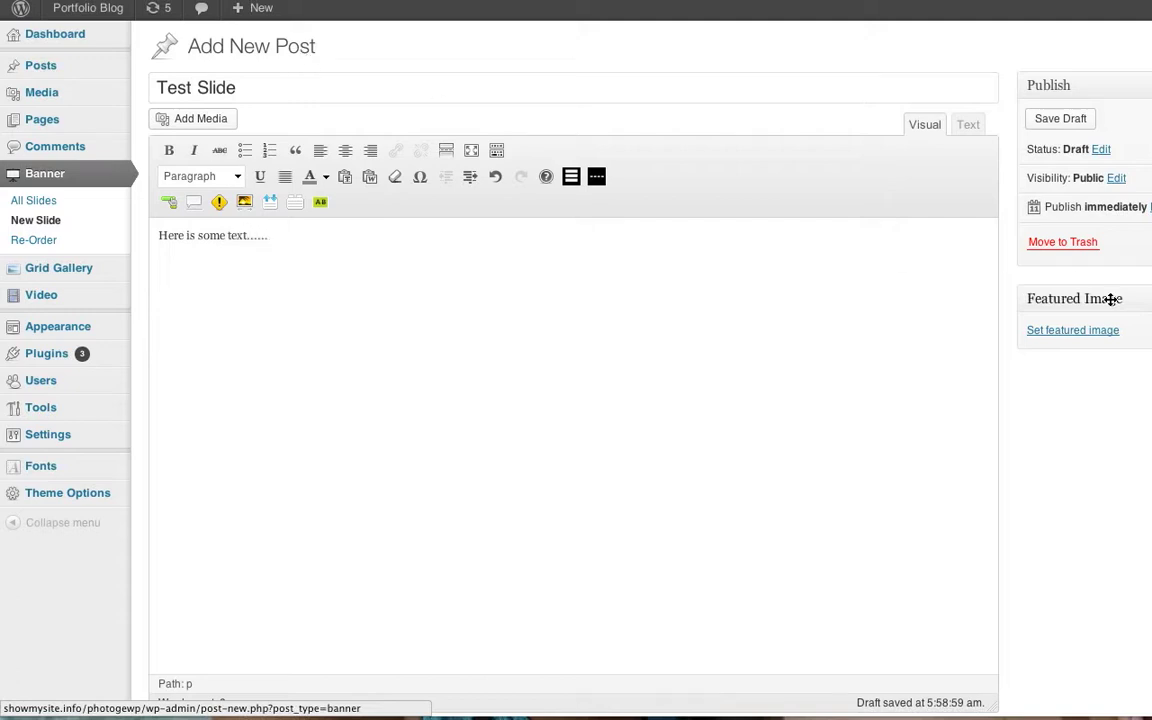
Publish the slide with the bridal portrait from the media library as its featured image, and view it on the site's home page.
{"action": "left_click", "coordinate": [1058, 333]}
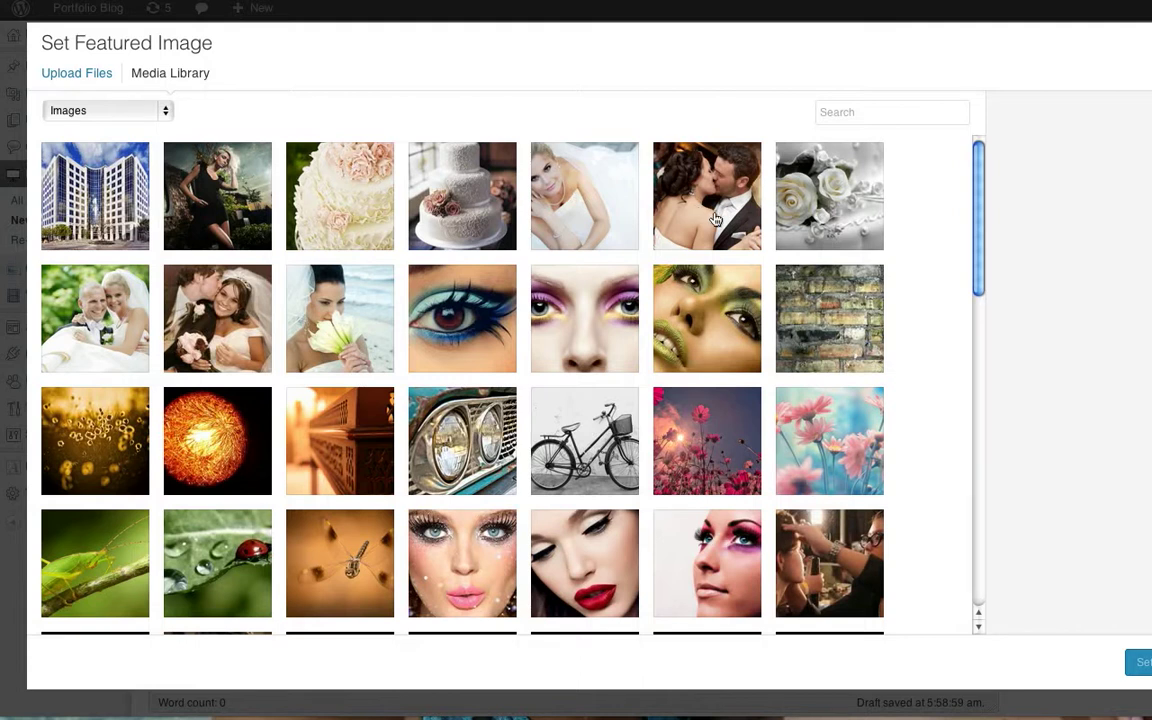
{"action": "left_click", "coordinate": [594, 201]}
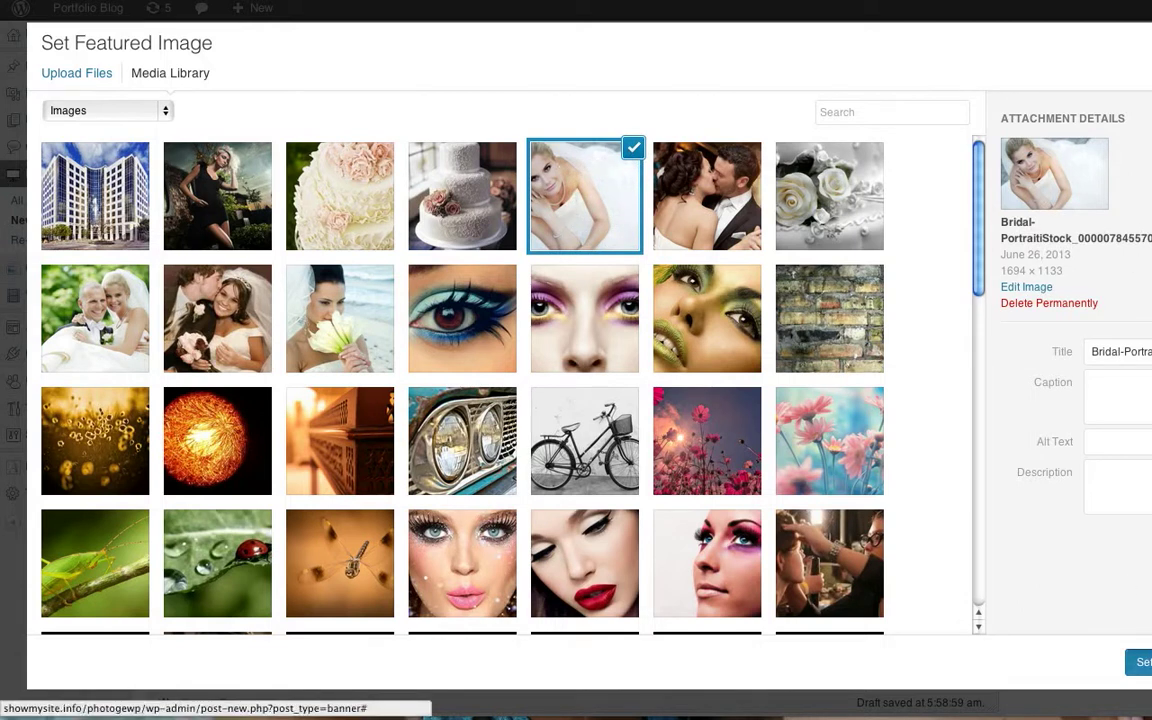
{"action": "left_click", "coordinate": [1142, 662]}
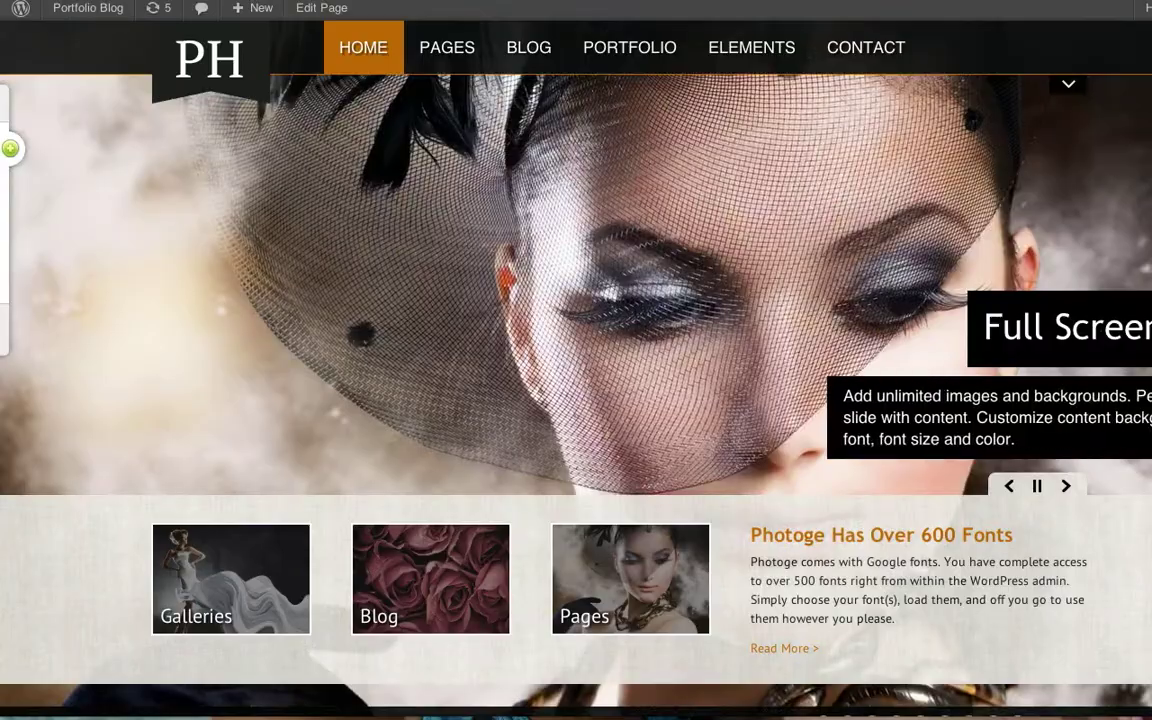
{"action": "left_click", "coordinate": [72, 1]}
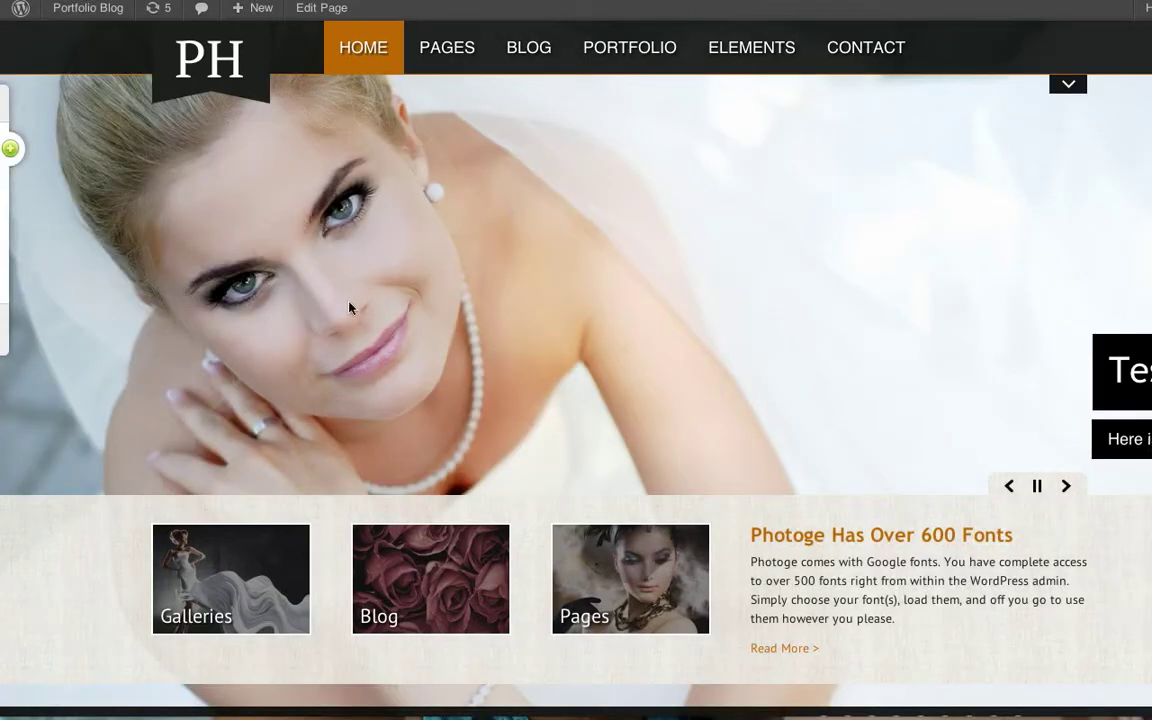
Reorder the banner slides so that Test Slide comes third, after Full Screen Slider, update the order and check the home page.
{"action": "left_click", "coordinate": [170, 1]}
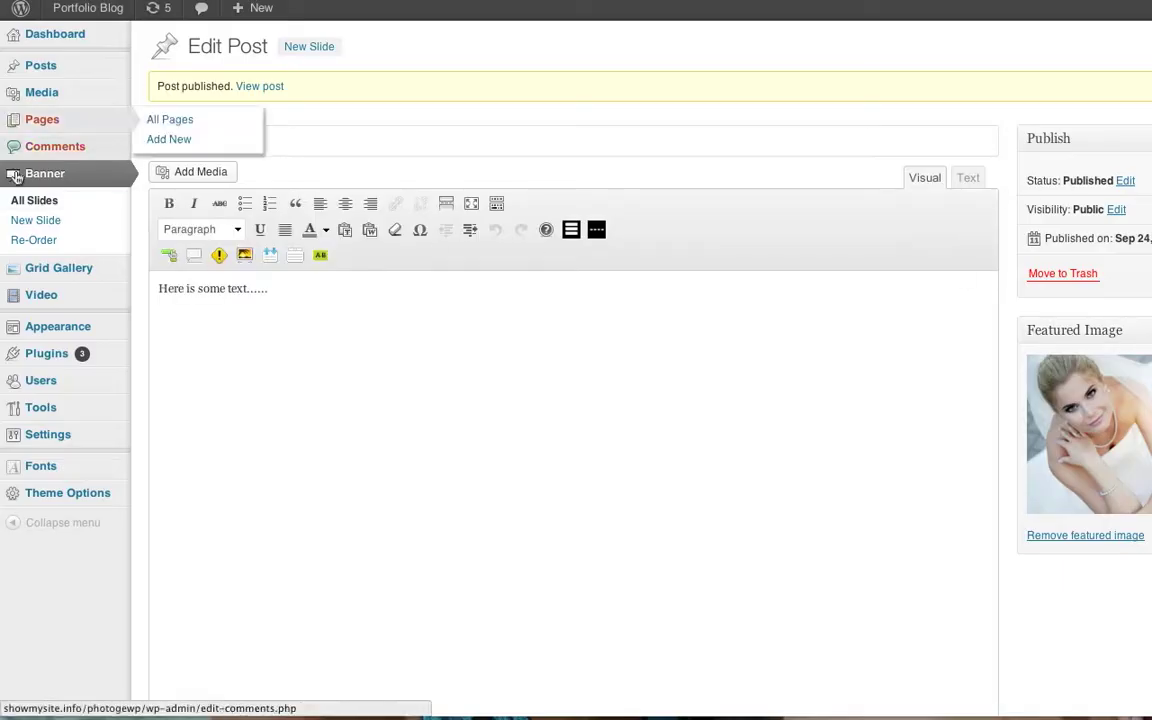
{"action": "left_click", "coordinate": [44, 243]}
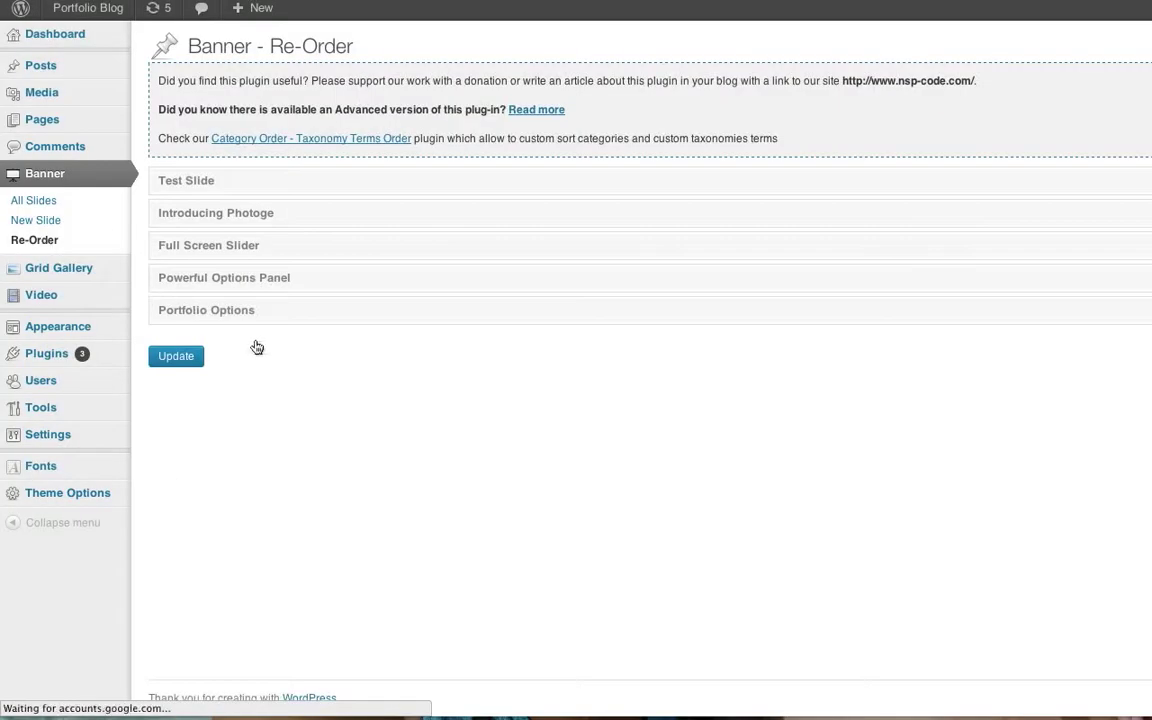
{"action": "left_click_drag", "start_coordinate": [242, 188], "coordinate": [246, 248]}
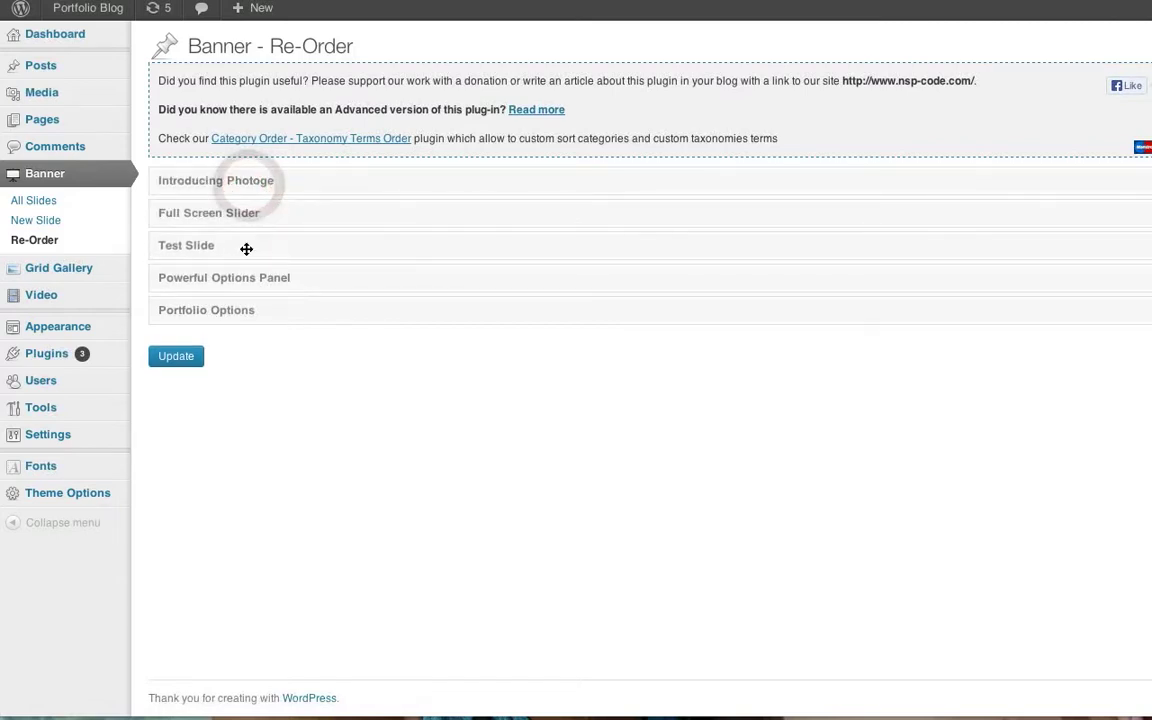
{"action": "left_click", "coordinate": [183, 357]}
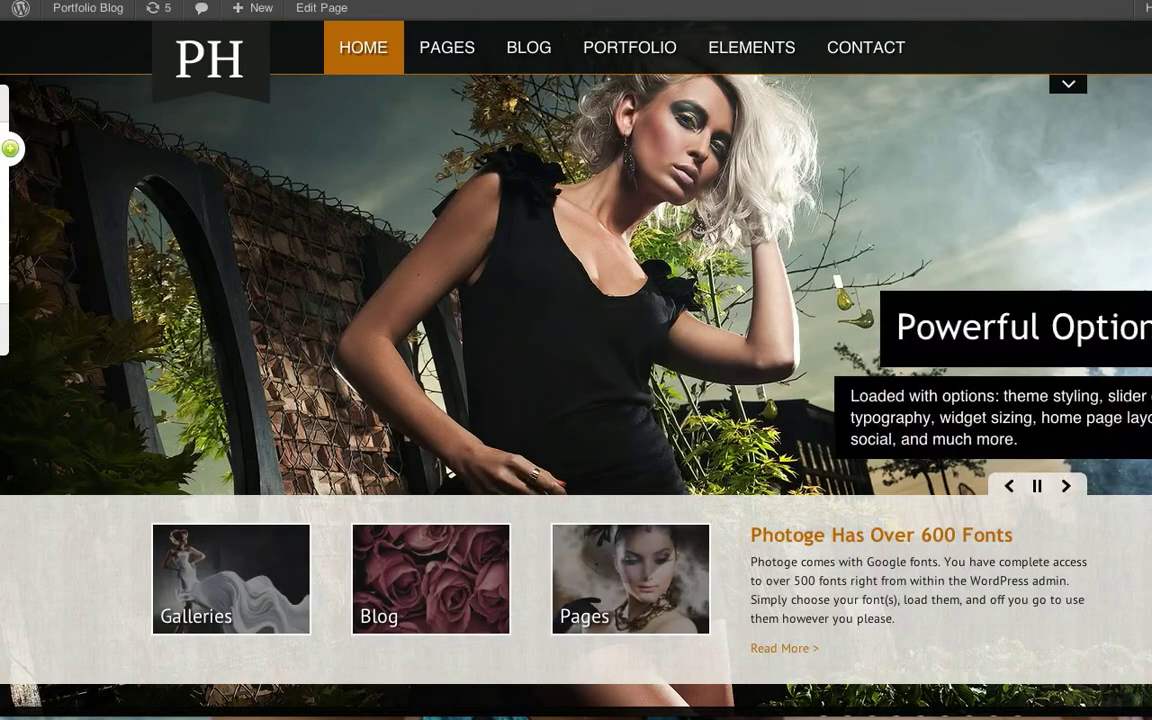
{"action": "left_click", "coordinate": [74, 1]}
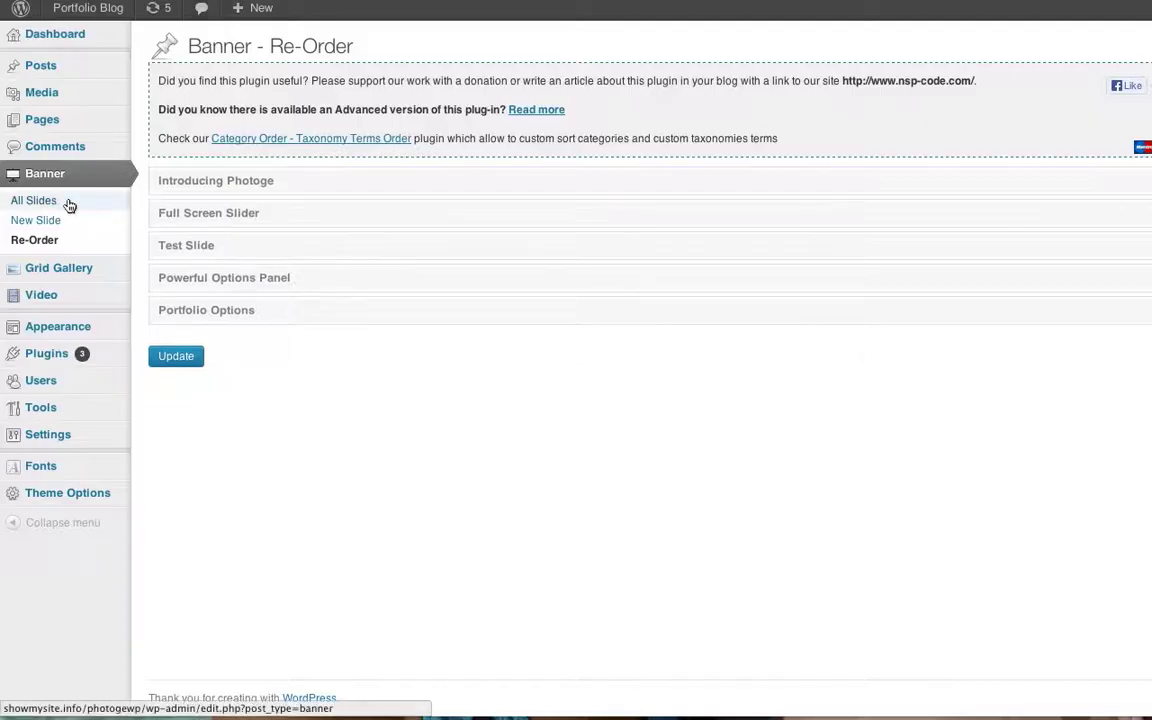
Reopen the "Introducing Photoge" slide from the list of all slides to review its content.
{"action": "left_click", "coordinate": [66, 201]}
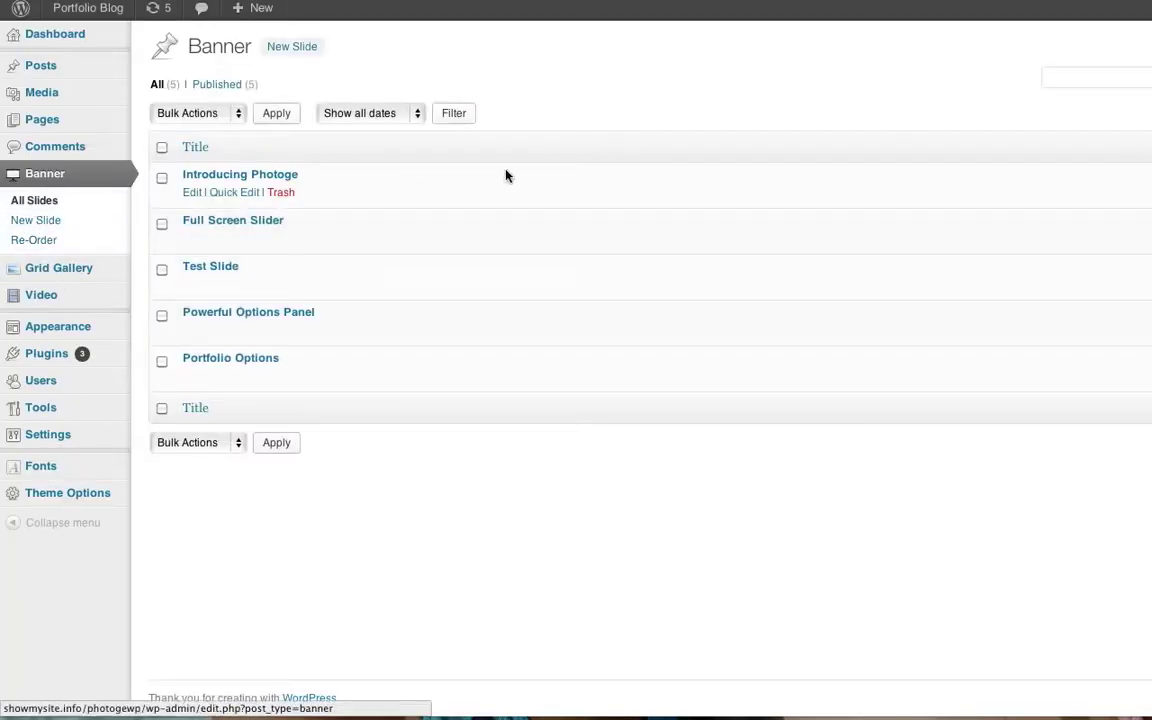
{"action": "left_click", "coordinate": [275, 175]}
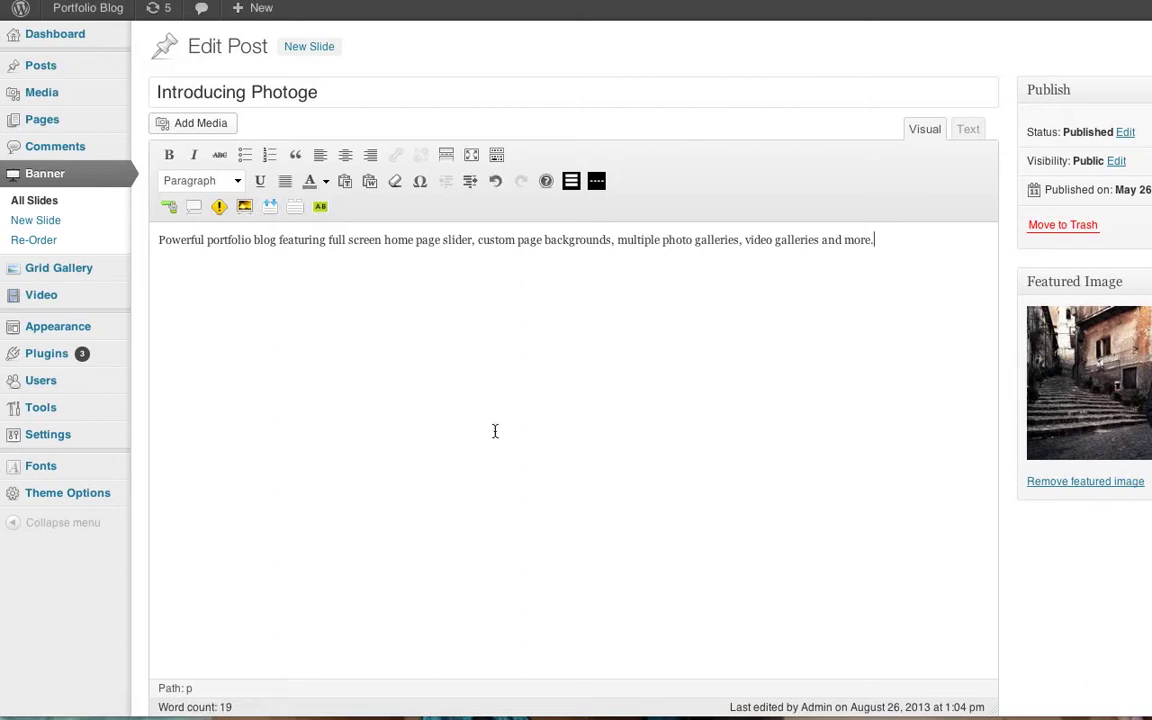
Open the home page settings under System Pages in Theme Options and examine the banner speed.
{"action": "left_click", "coordinate": [101, 505]}
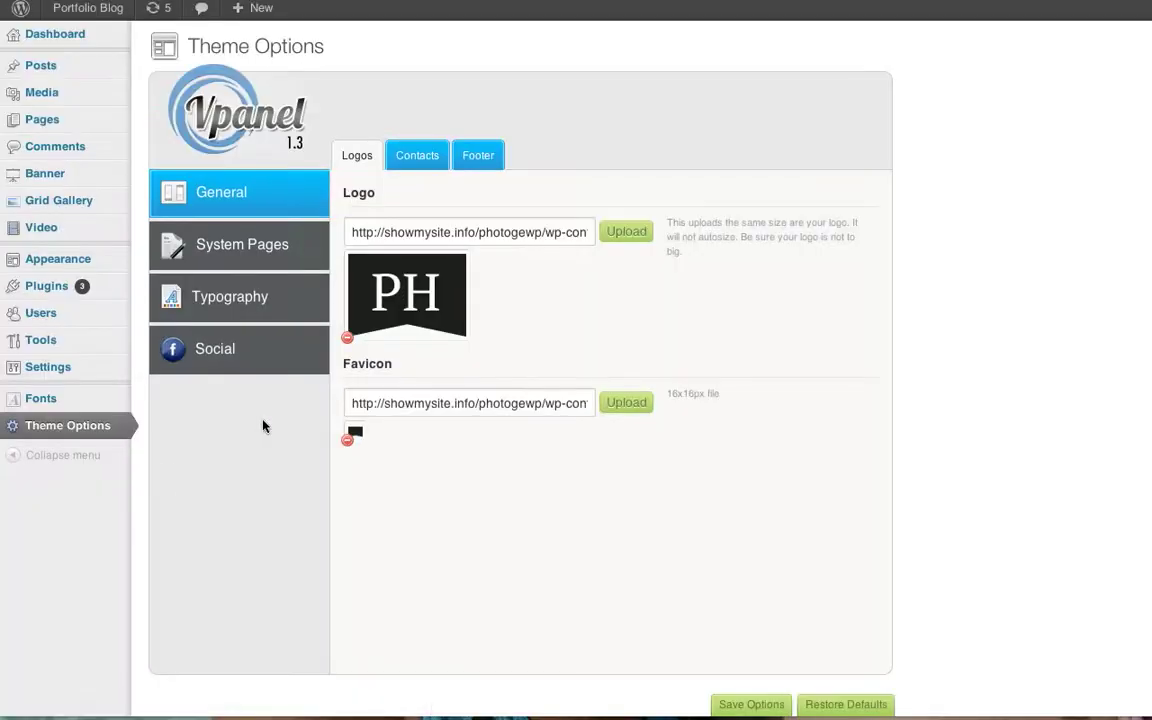
{"action": "left_click", "coordinate": [259, 243]}
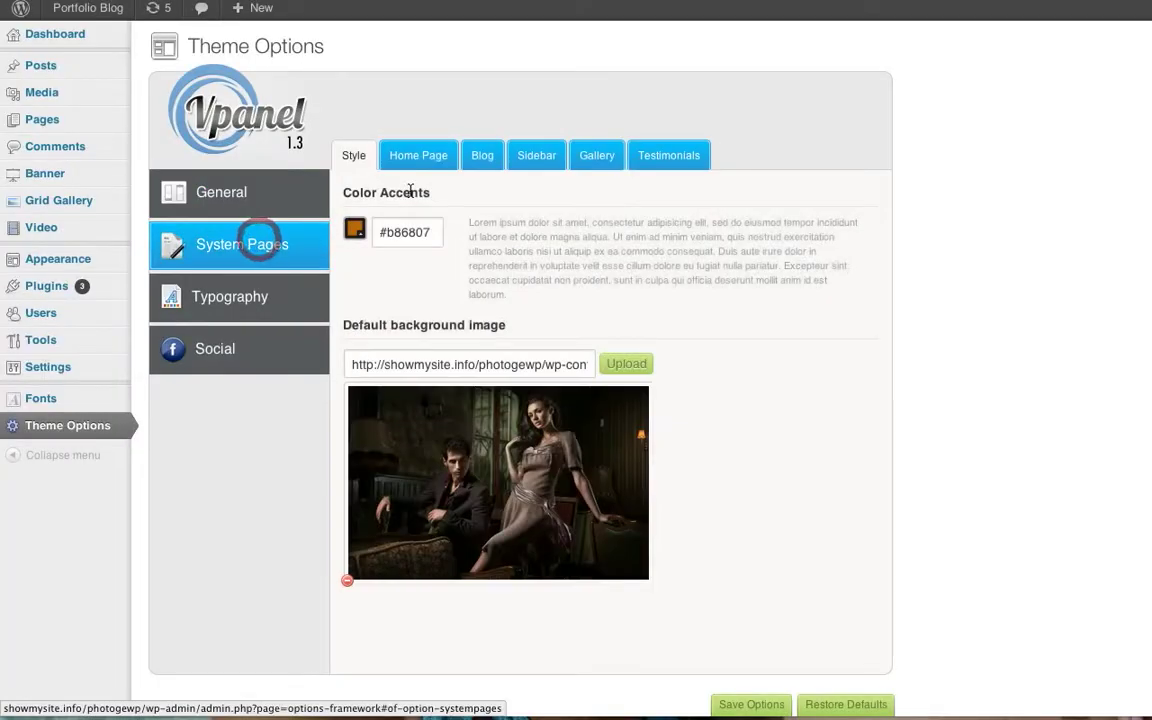
{"action": "left_click", "coordinate": [440, 156]}
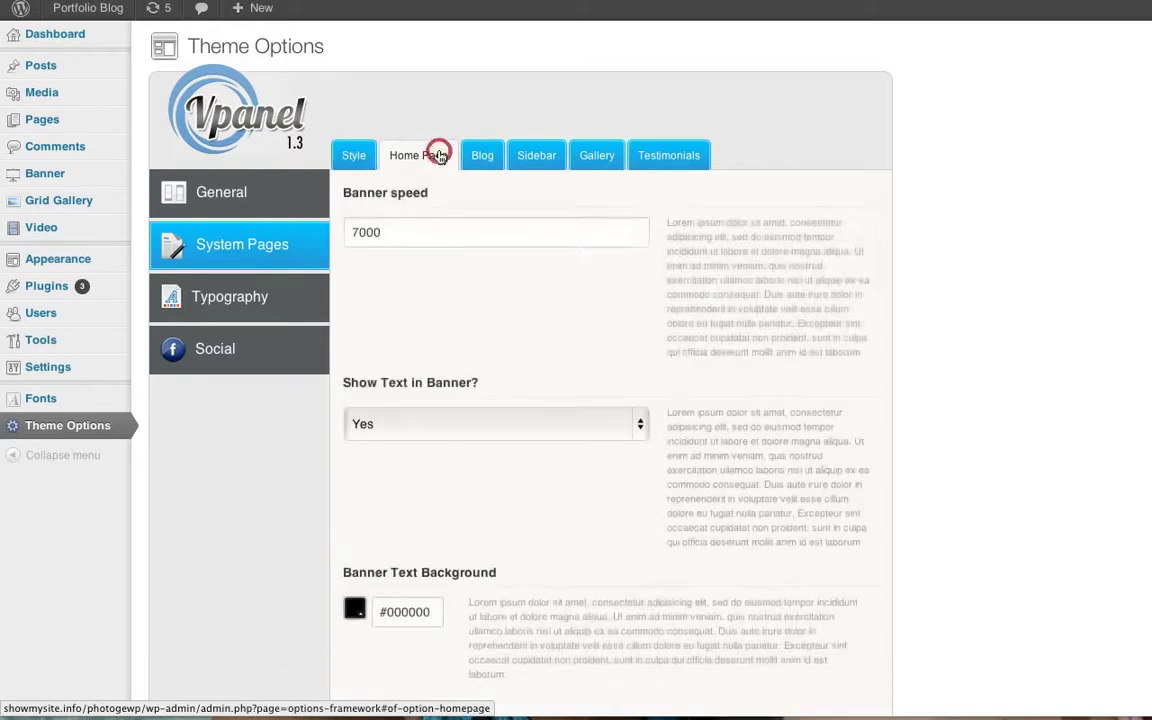
{"action": "double_click", "coordinate": [386, 232]}
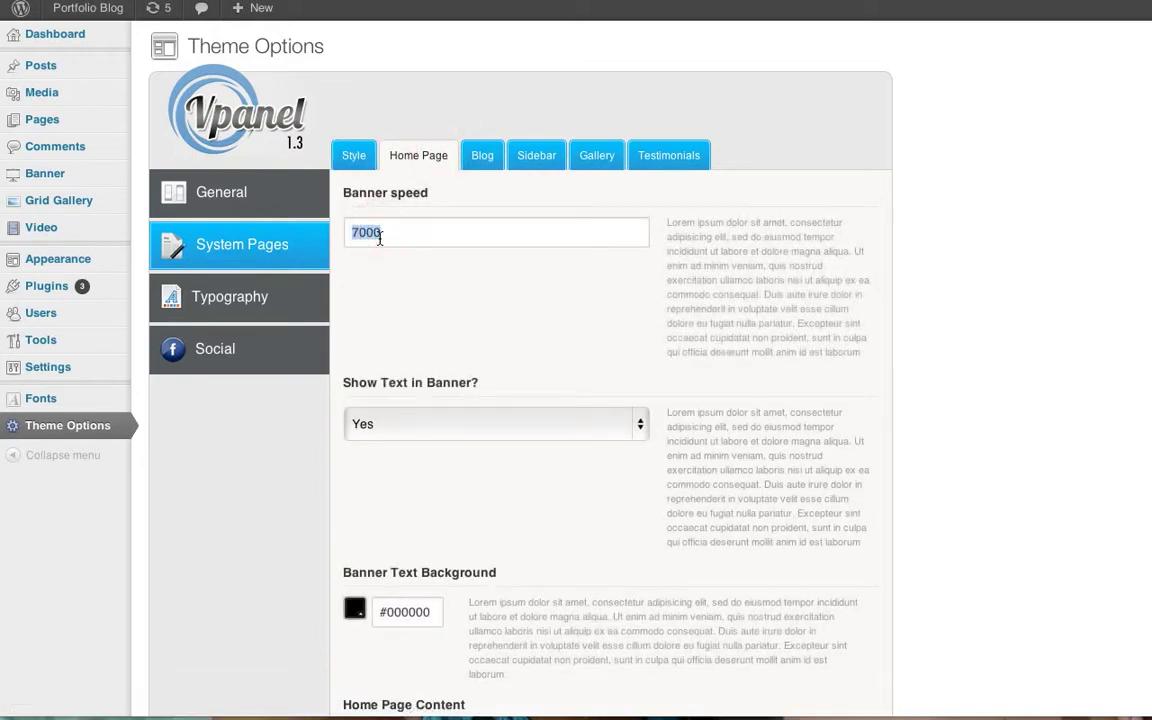
Set "Show Text in Banner?" to No, save the theme options and reload the site's home page.
{"action": "scroll", "coordinate": [407, 254], "scroll_direction": "down", "scroll_amount": 3}
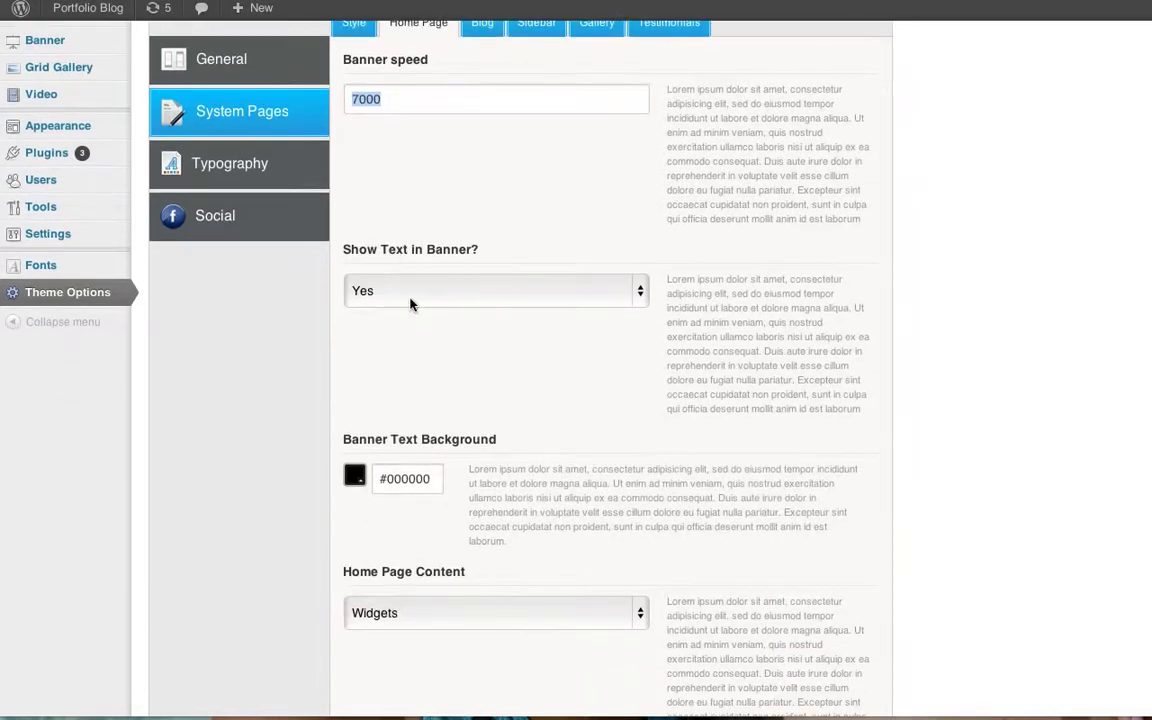
{"action": "left_click", "coordinate": [418, 293]}
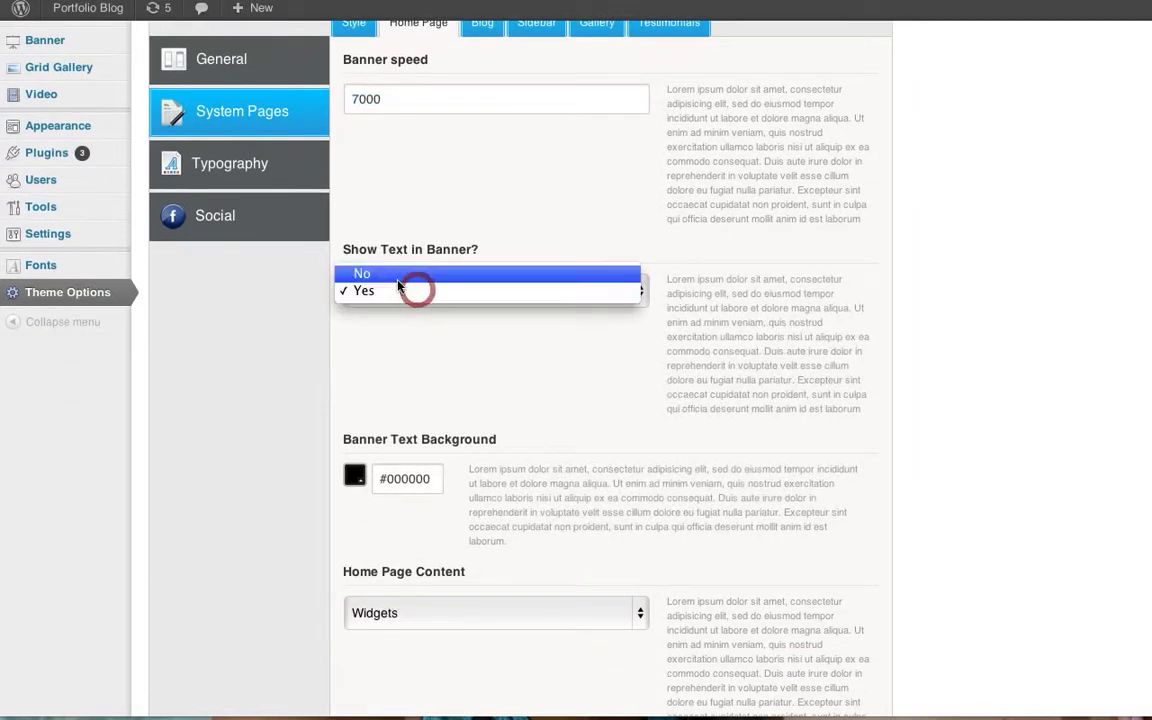
{"action": "left_click", "coordinate": [393, 276]}
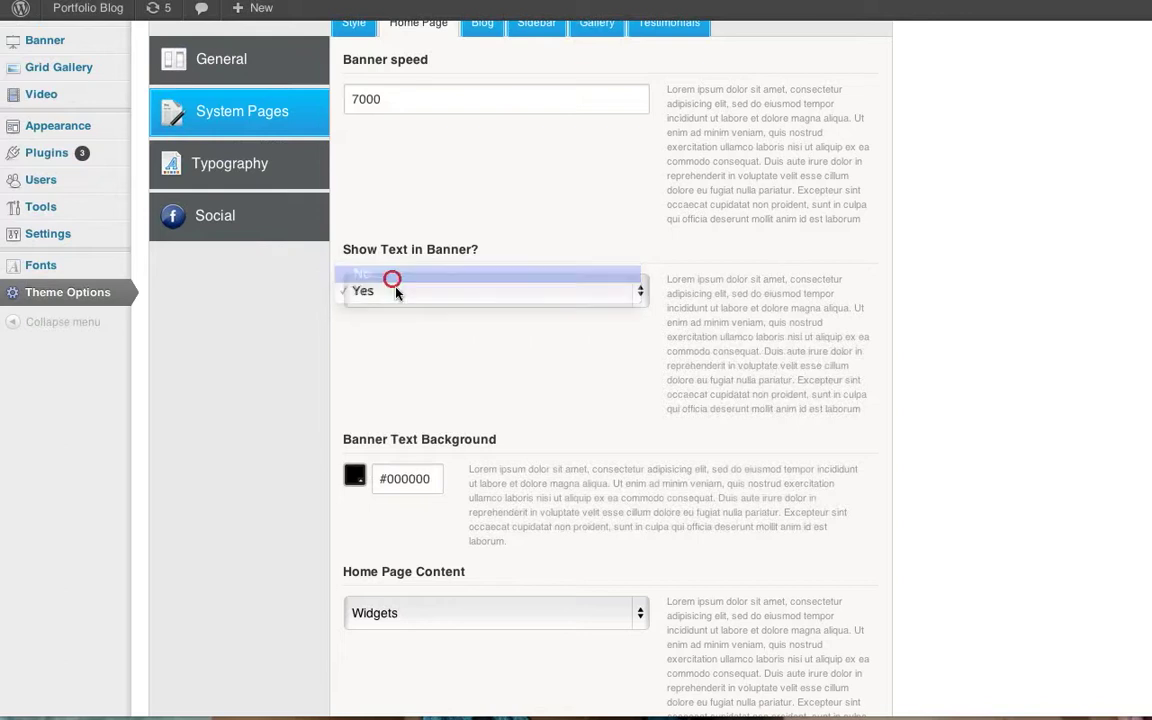
{"action": "scroll", "coordinate": [666, 387], "scroll_direction": "down", "scroll_amount": 10}
{"action": "scroll", "coordinate": [666, 387], "scroll_direction": "down", "scroll_amount": 4}
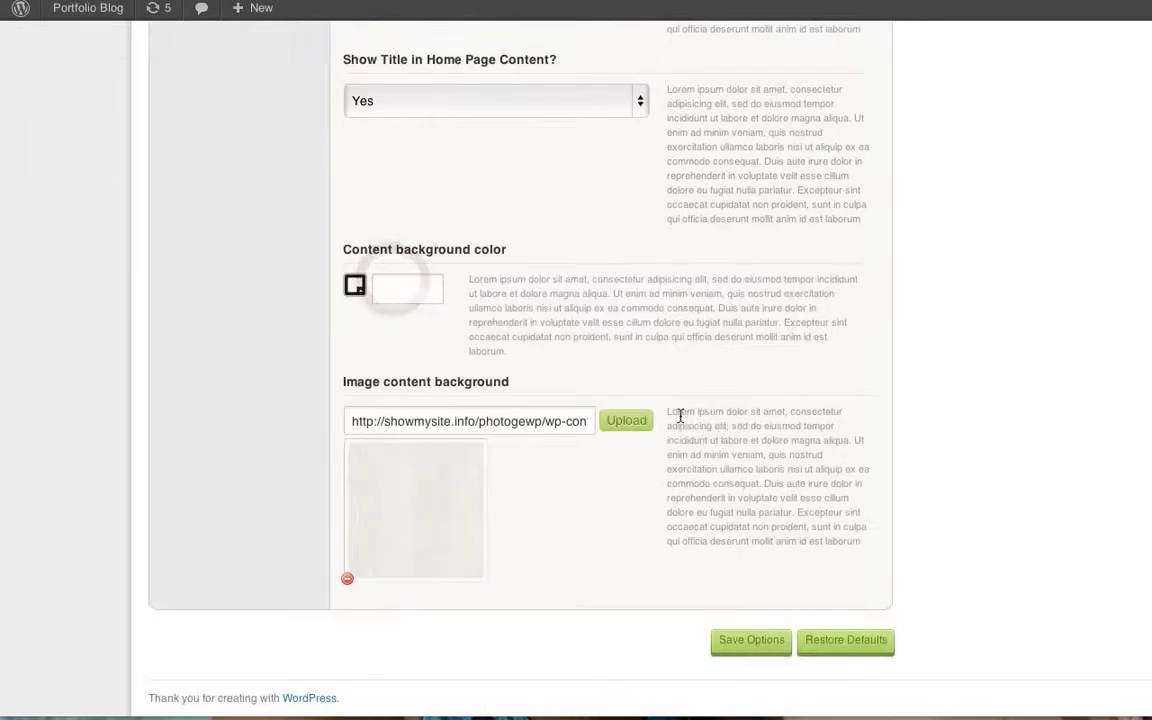
{"action": "left_click", "coordinate": [733, 645]}
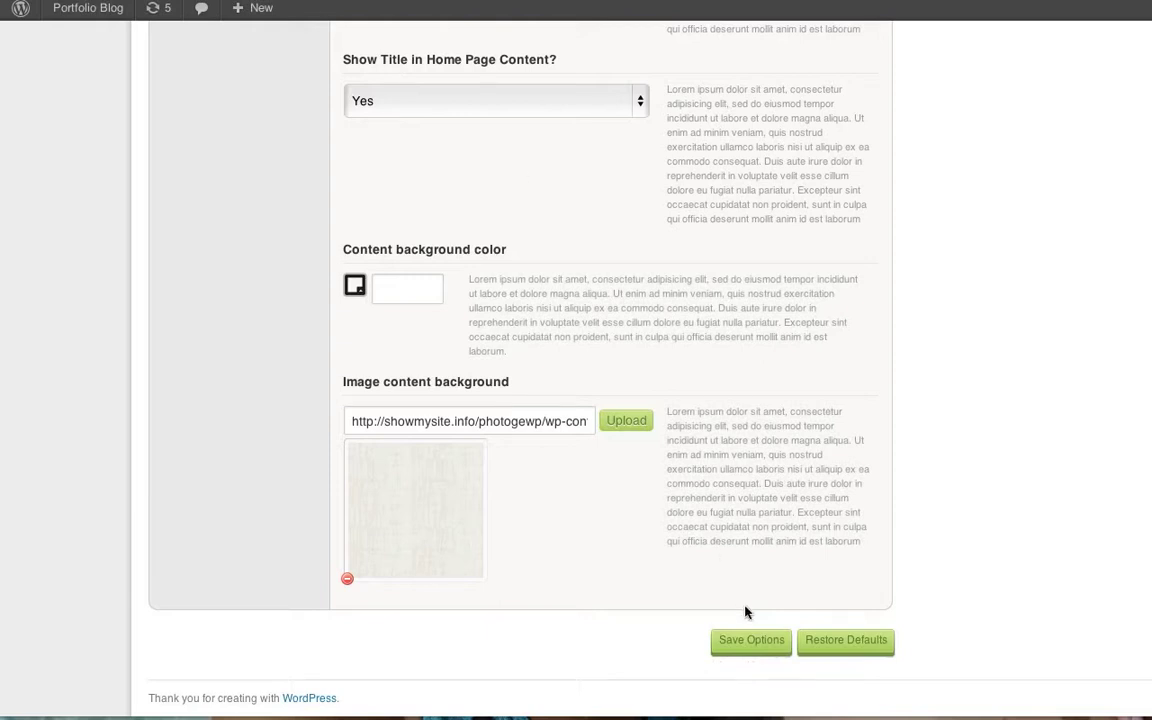
{"action": "left_click", "coordinate": [737, 640]}
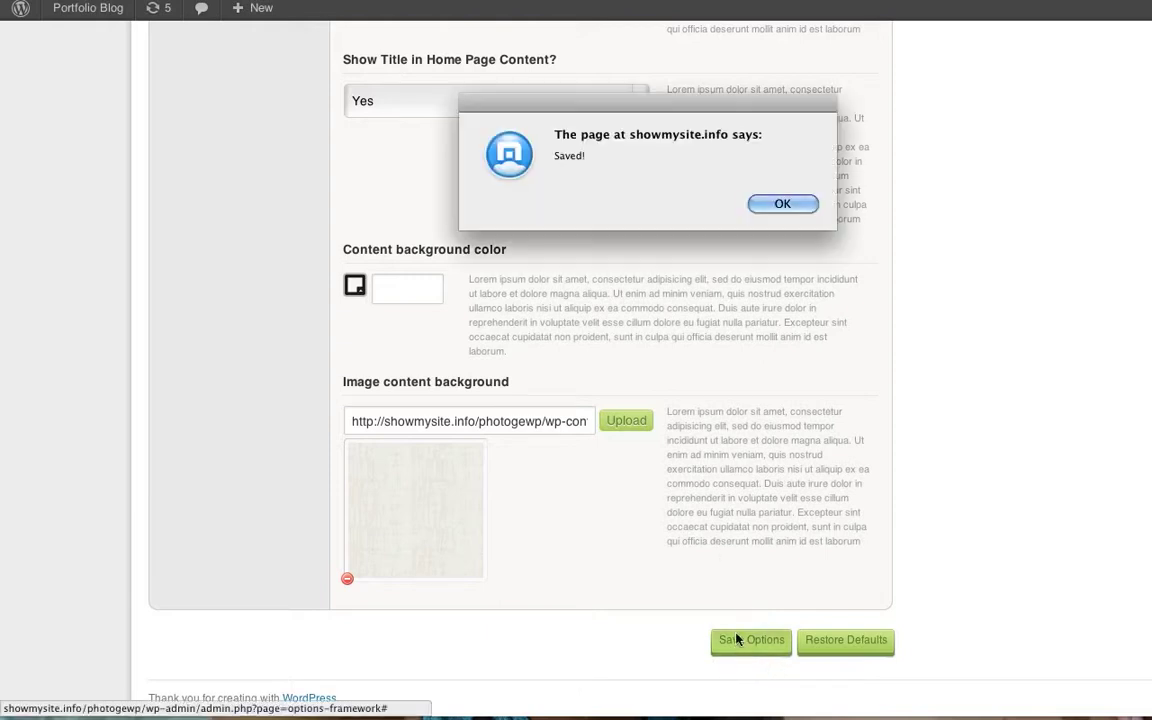
{"action": "left_click", "coordinate": [772, 201]}
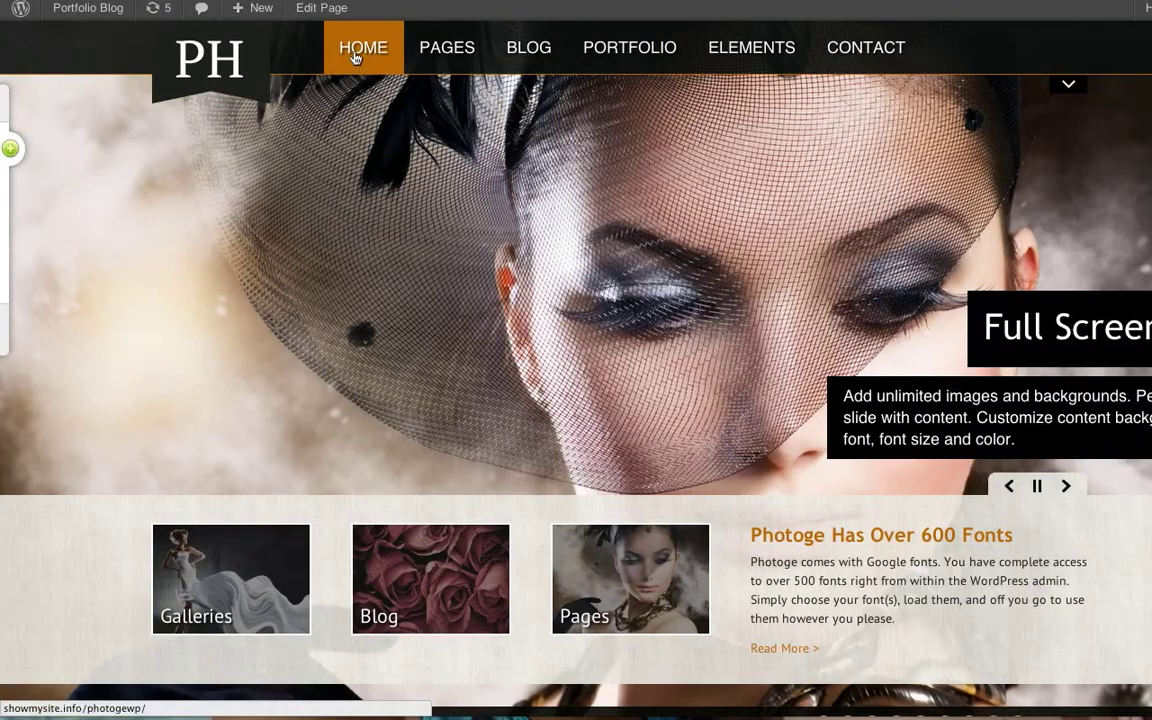
{"action": "left_click", "coordinate": [354, 55]}
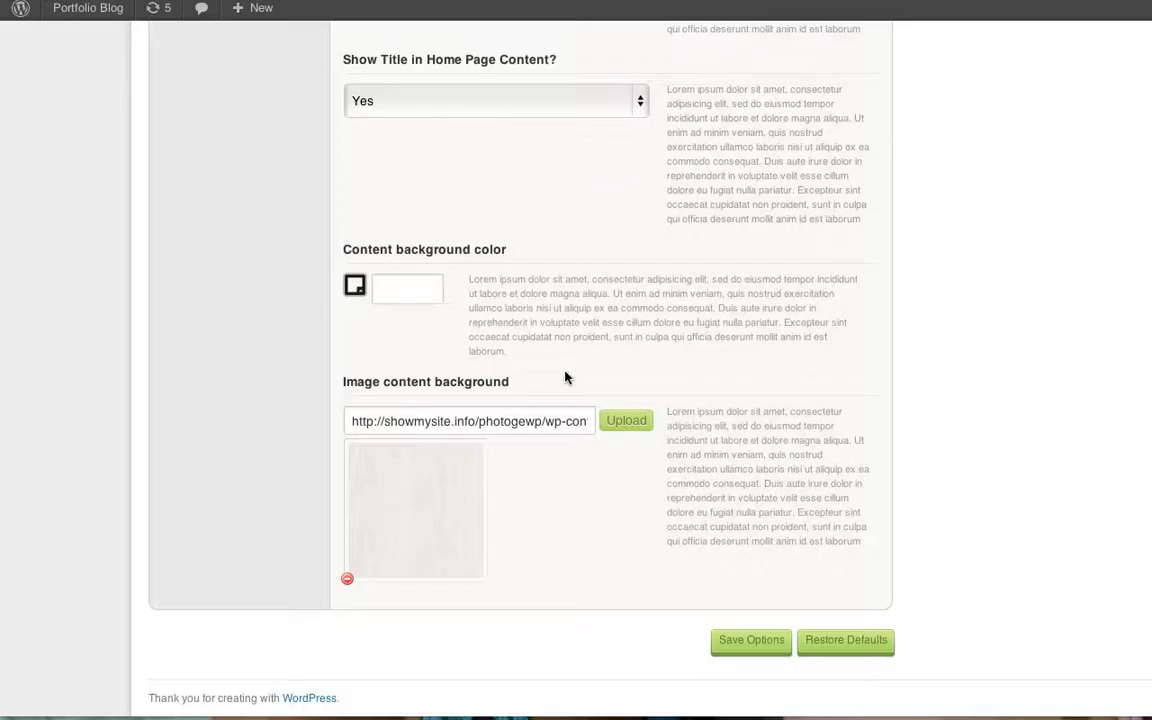
Look through the home page options, from the banner settings to the content background settings.
{"action": "scroll", "coordinate": [580, 388], "scroll_direction": "up", "scroll_amount": 7}
{"action": "scroll", "coordinate": [604, 396], "scroll_direction": "down", "scroll_amount": 3}
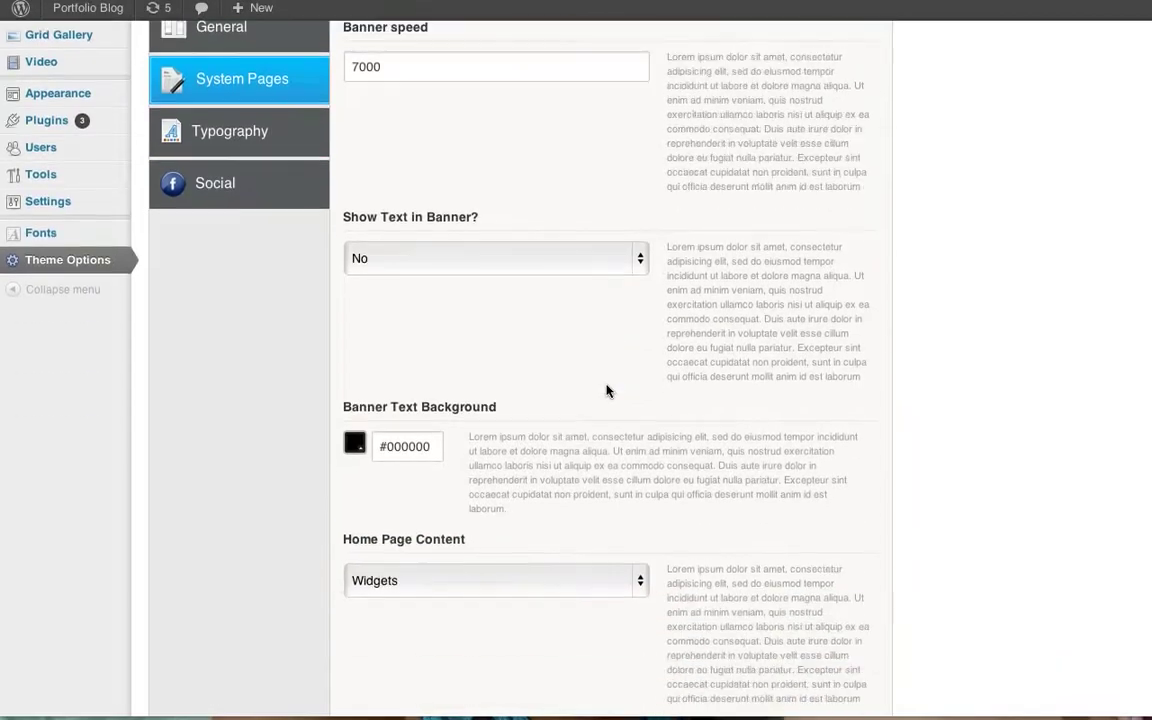
{"action": "scroll", "coordinate": [606, 390], "scroll_direction": "down", "scroll_amount": 3}
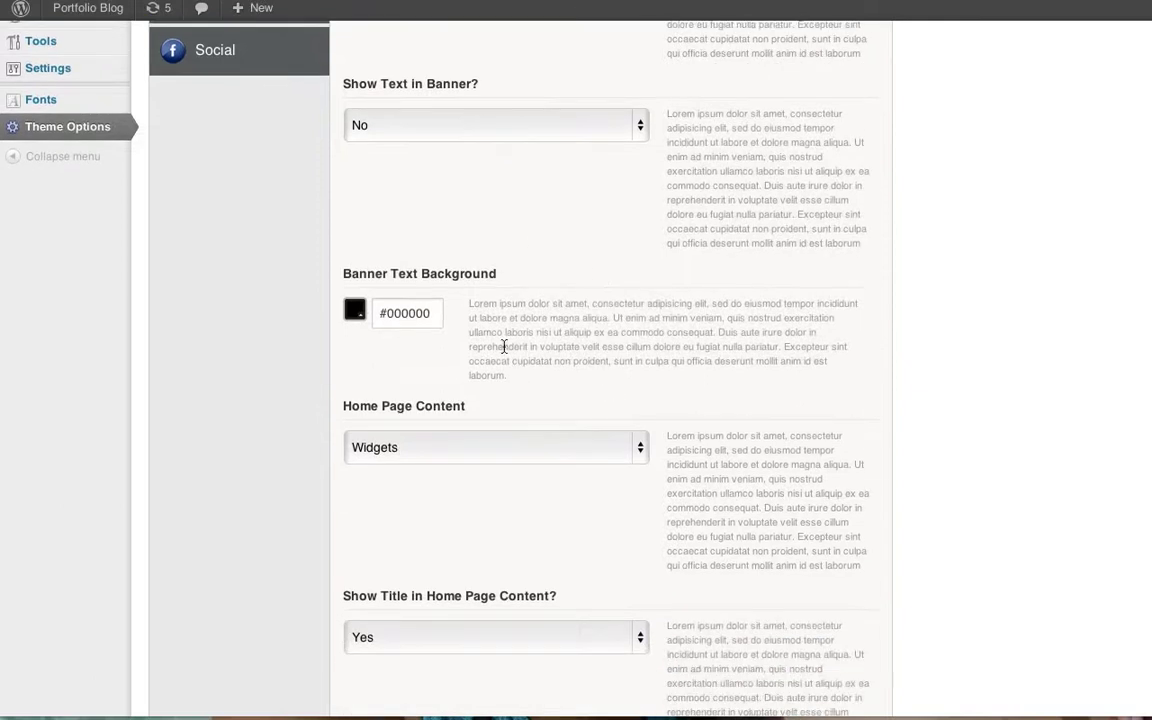
{"action": "scroll", "coordinate": [473, 432], "scroll_direction": "down", "scroll_amount": 2}
{"action": "scroll", "coordinate": [491, 478], "scroll_direction": "down", "scroll_amount": 4}
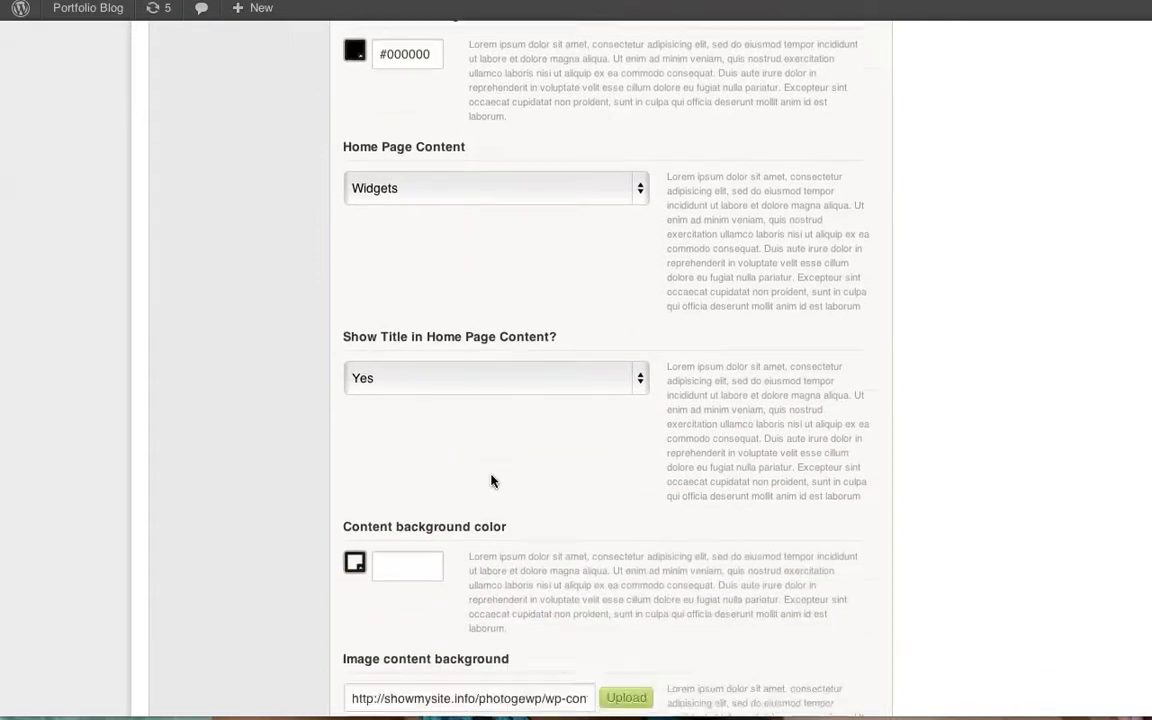
{"action": "scroll", "coordinate": [484, 447], "scroll_direction": "down", "scroll_amount": 4}
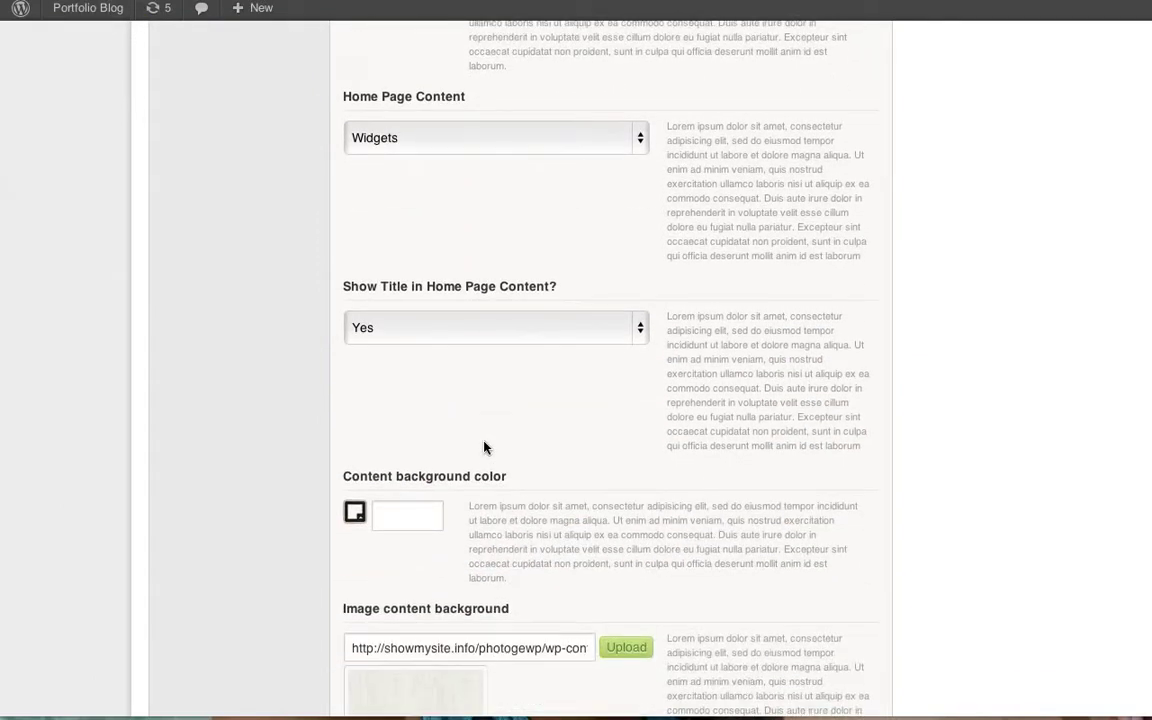
{"action": "scroll", "coordinate": [501, 450], "scroll_direction": "up", "scroll_amount": 8}
{"action": "scroll", "coordinate": [501, 451], "scroll_direction": "up", "scroll_amount": 5}
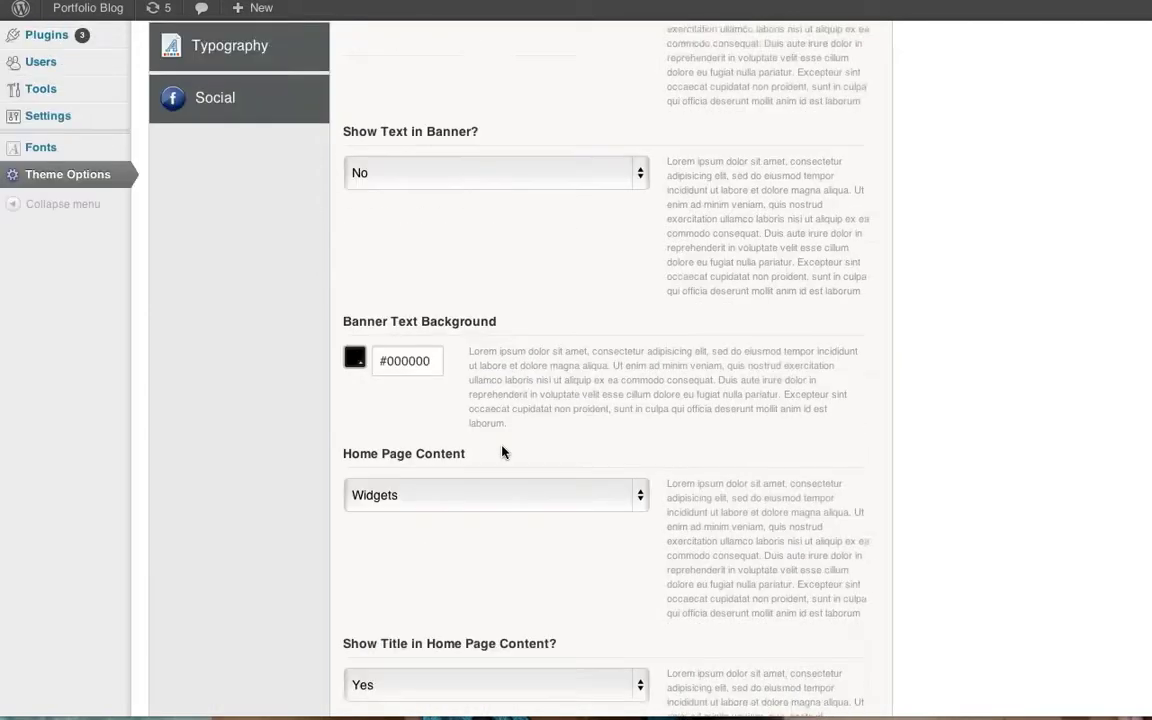
{"action": "scroll", "coordinate": [400, 410], "scroll_direction": "down", "scroll_amount": 1}
{"action": "scroll", "coordinate": [405, 421], "scroll_direction": "down", "scroll_amount": 1}
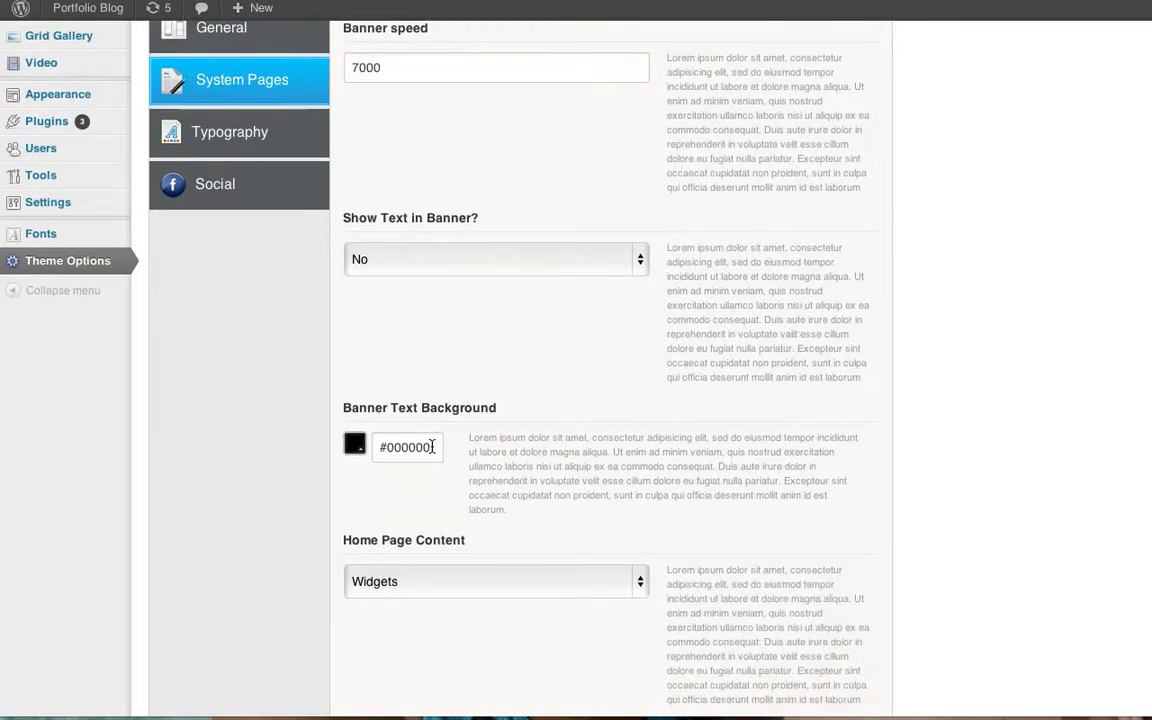
Set "Show Text in Banner?" to Yes in the home page options.
{"action": "double_click", "coordinate": [416, 447]}
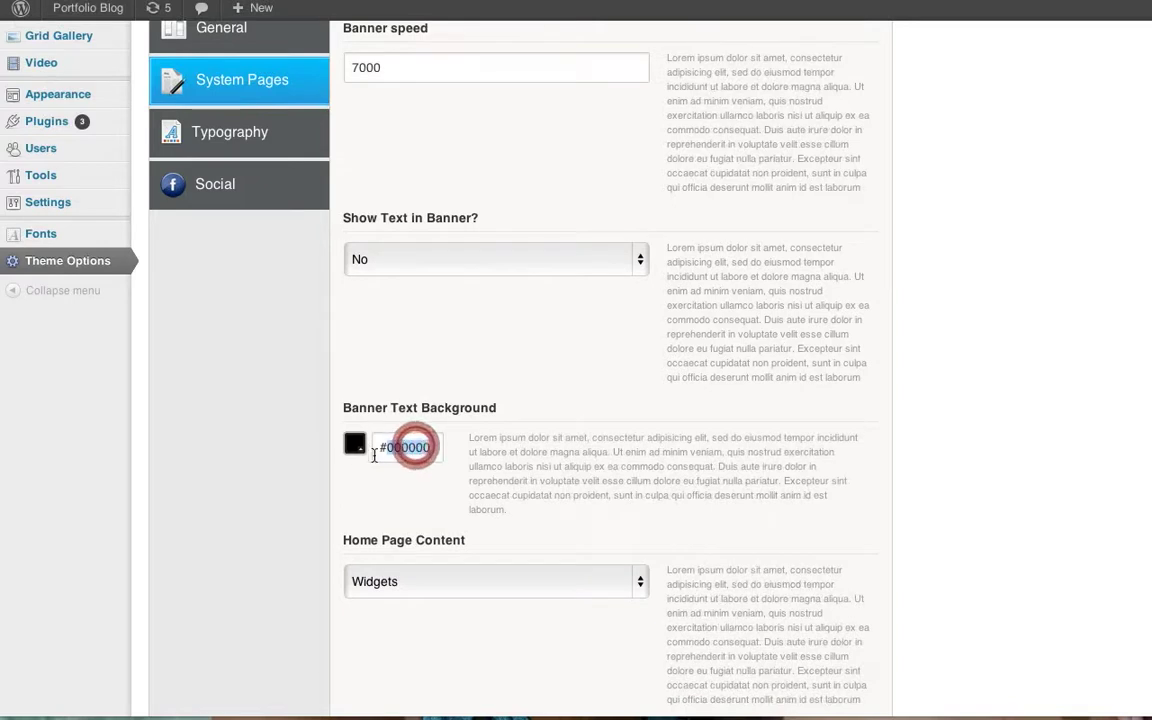
{"action": "left_click", "coordinate": [510, 258]}
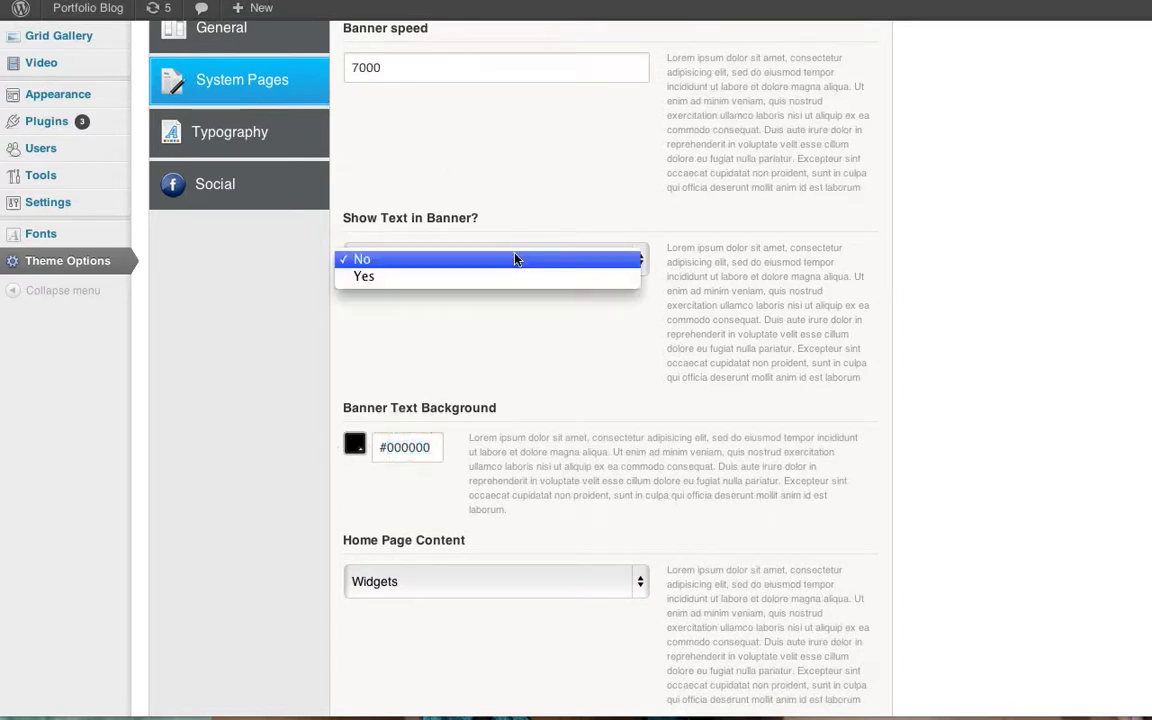
{"action": "left_click", "coordinate": [459, 283]}
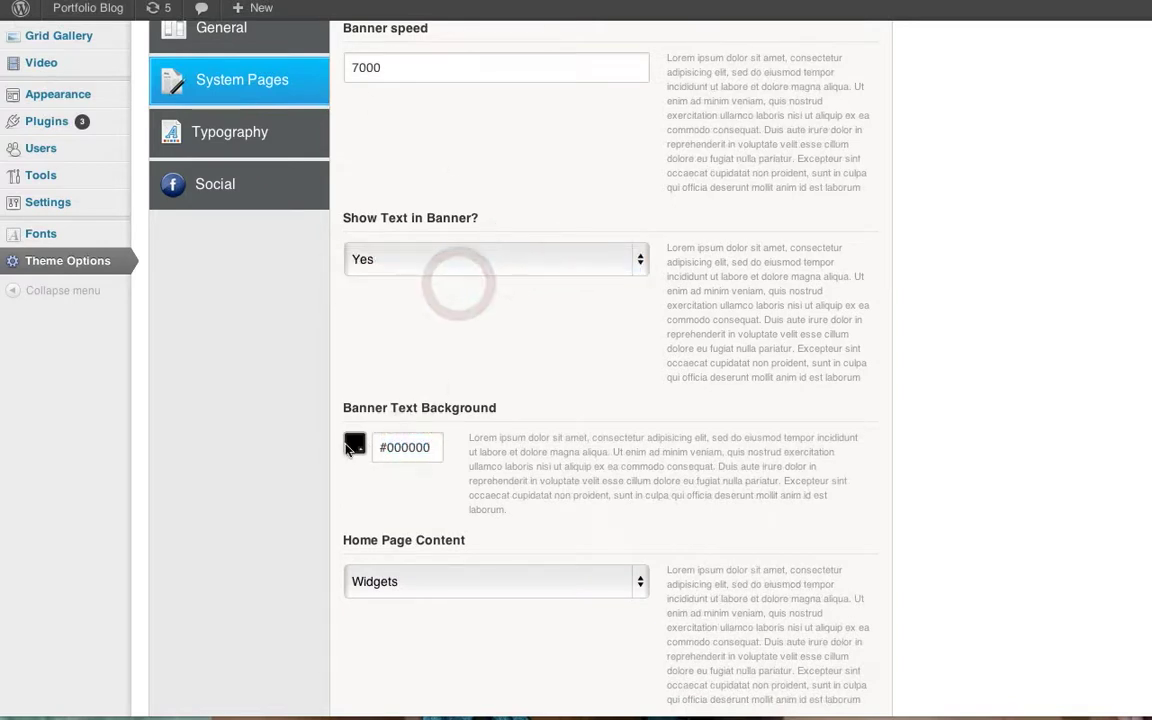
Set the Banner Text Background colour to red #c41d1d and save the theme options.
{"action": "left_click", "coordinate": [353, 443]}
{"action": "left_click_drag", "start_coordinate": [433, 492], "coordinate": [471, 502]}
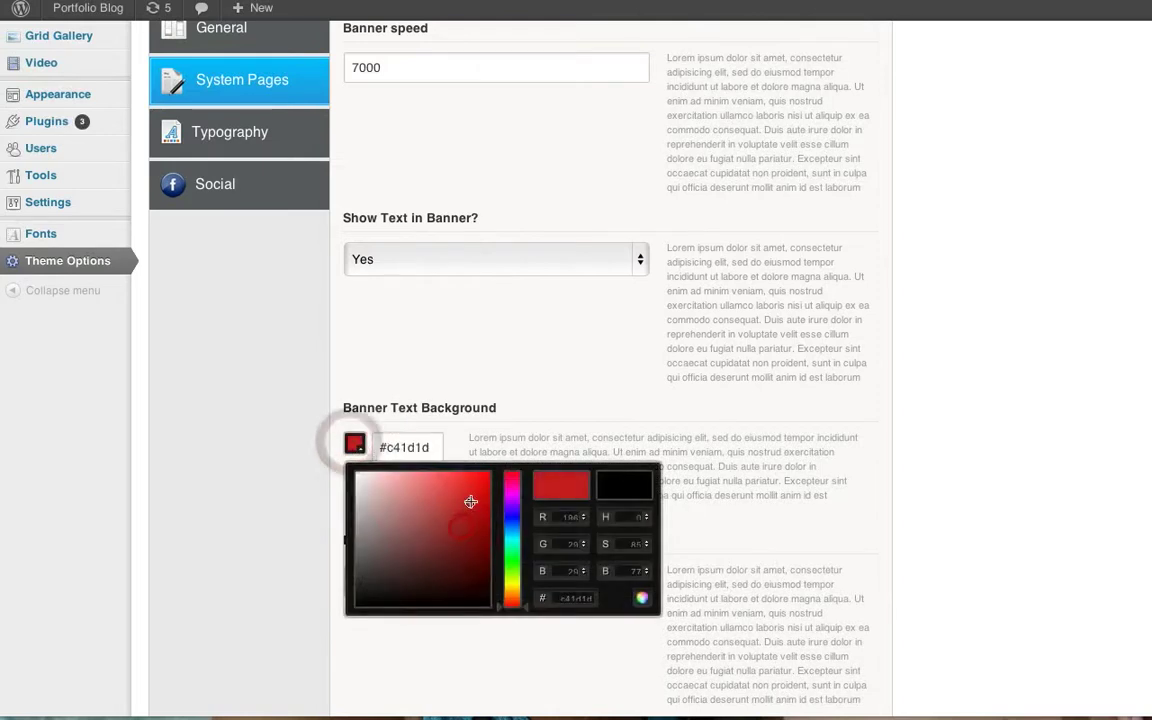
{"action": "left_click", "coordinate": [588, 353]}
{"action": "scroll", "coordinate": [712, 404], "scroll_direction": "down", "scroll_amount": 10}
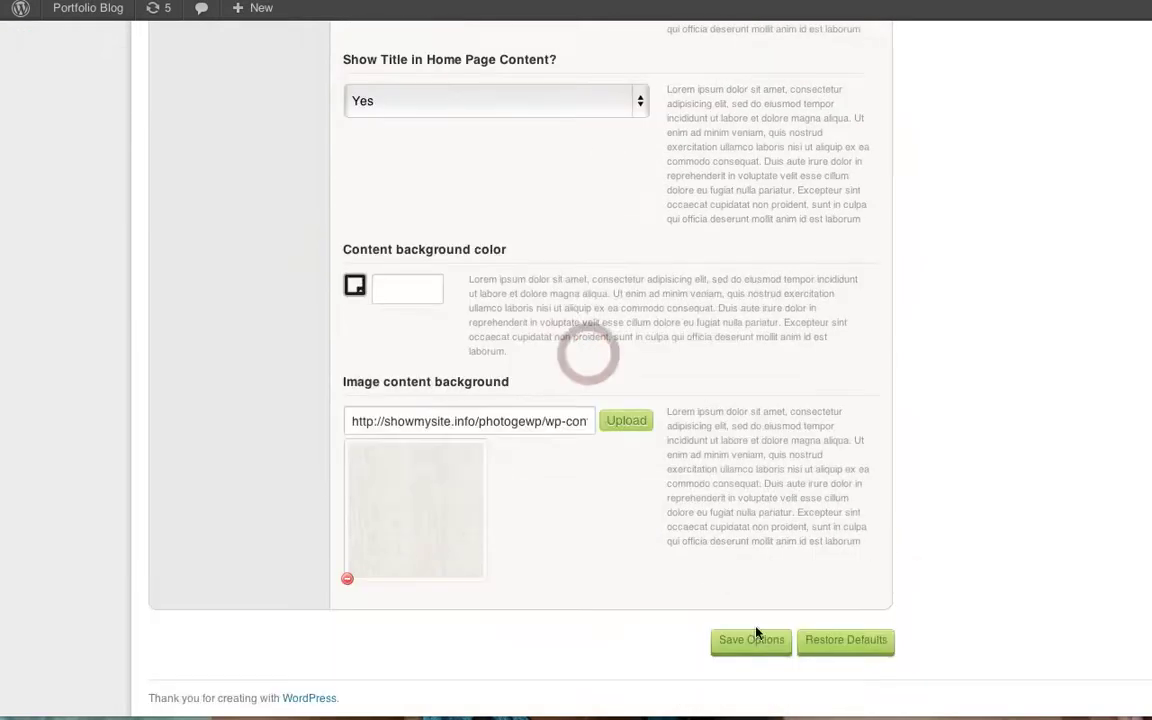
{"action": "left_click", "coordinate": [751, 640]}
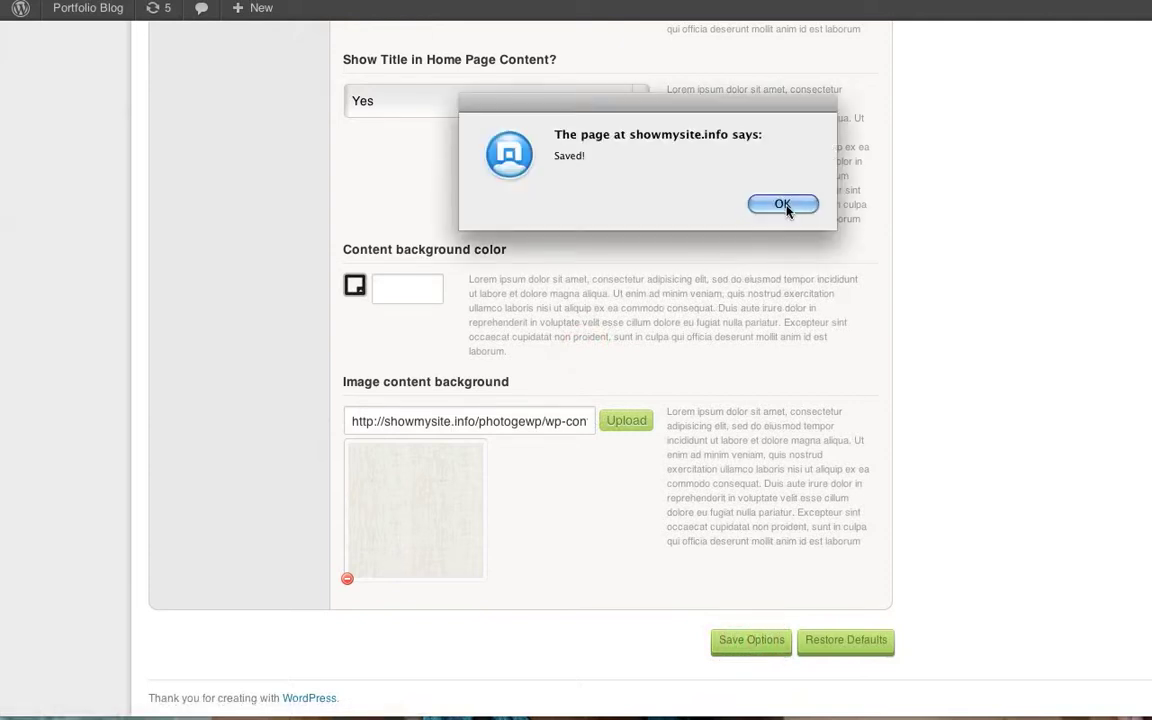
{"action": "left_click", "coordinate": [786, 204]}
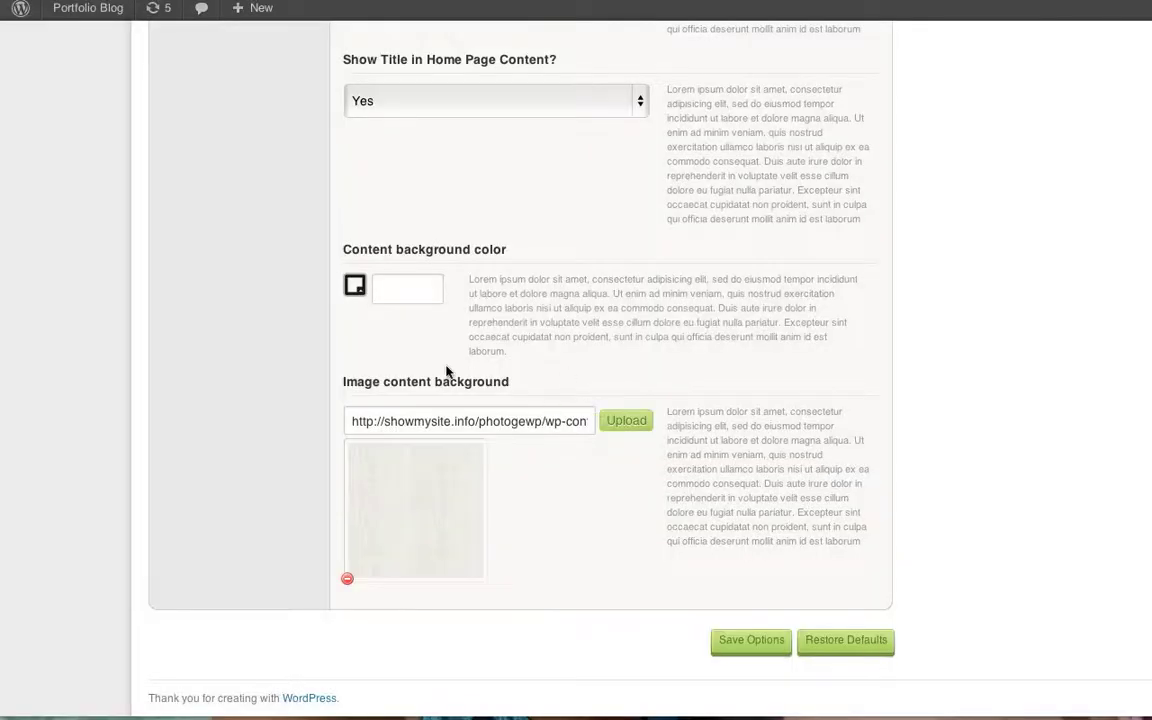
Examine the saved banner settings and the Home Page Content, title and content background options.
{"action": "scroll", "coordinate": [447, 371], "scroll_direction": "up", "scroll_amount": 4}
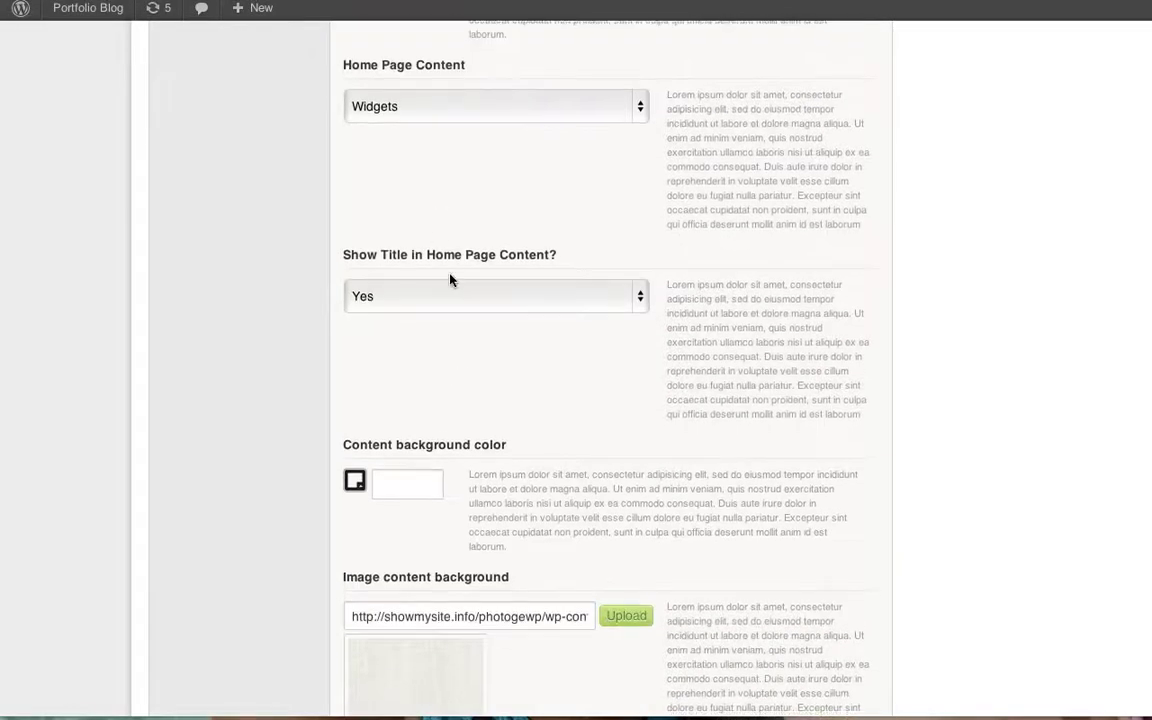
{"action": "scroll", "coordinate": [450, 278], "scroll_direction": "up", "scroll_amount": 5}
{"action": "scroll", "coordinate": [420, 310], "scroll_direction": "down", "scroll_amount": 9}
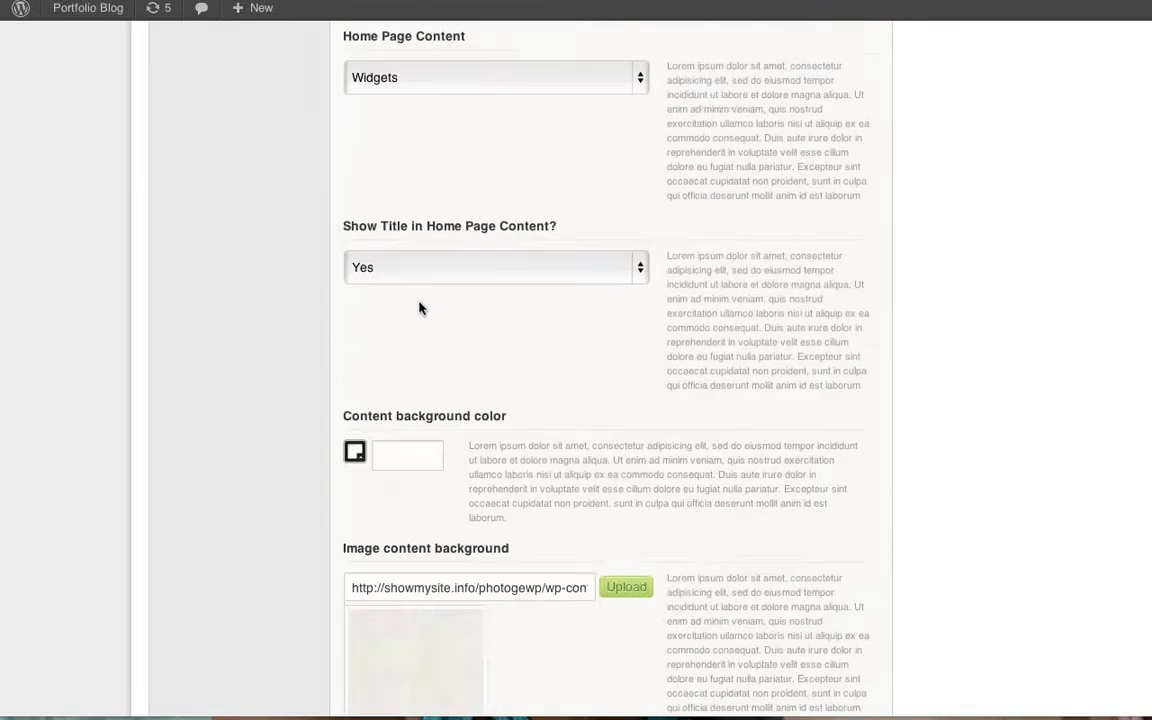
{"action": "scroll", "coordinate": [418, 465], "scroll_direction": "up", "scroll_amount": 14}
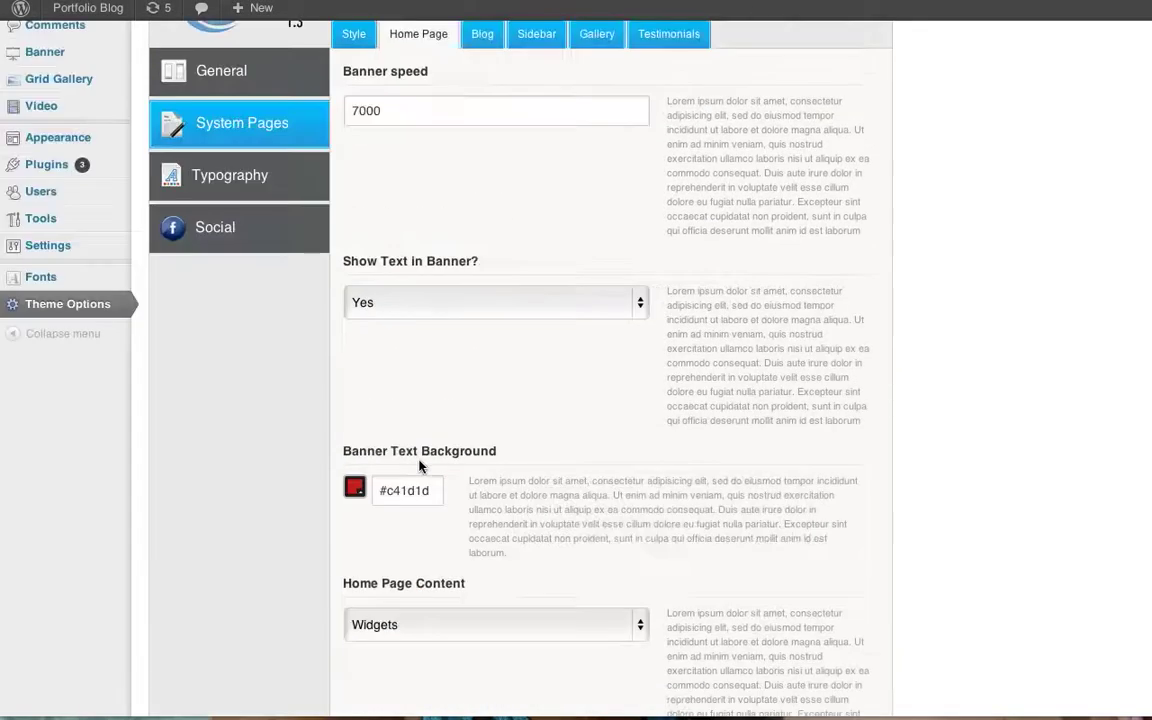
{"action": "scroll", "coordinate": [419, 465], "scroll_direction": "down", "scroll_amount": 3}
{"action": "scroll", "coordinate": [440, 450], "scroll_direction": "down", "scroll_amount": 7}
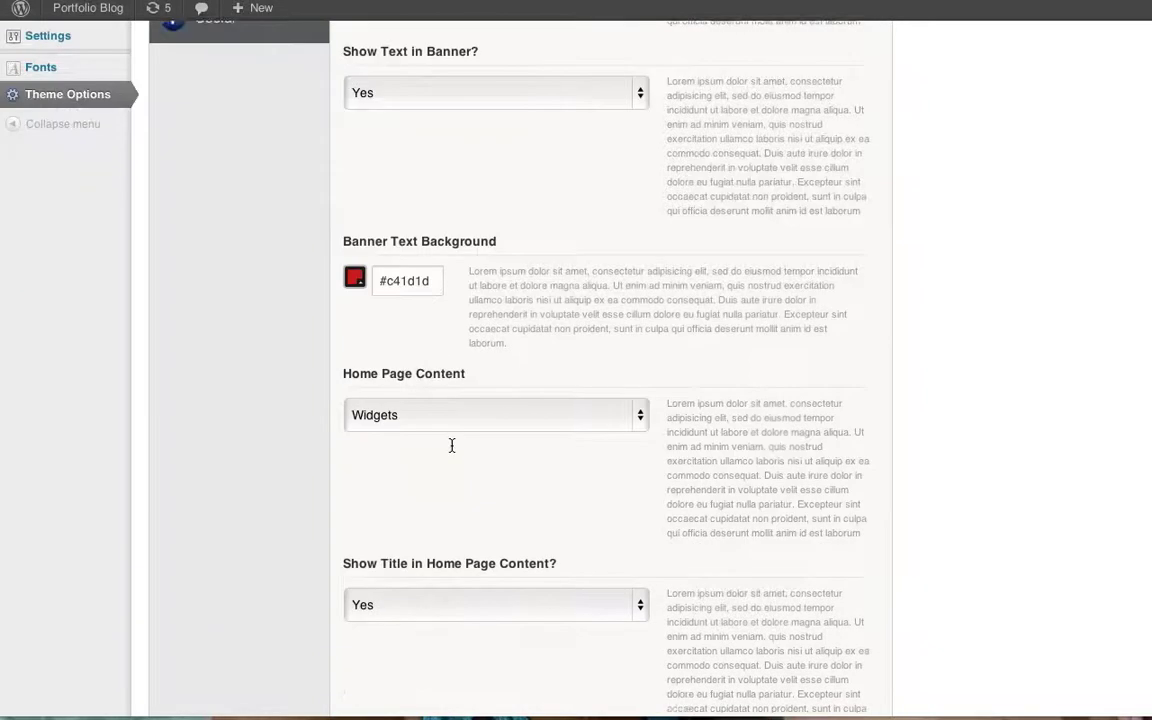
{"action": "scroll", "coordinate": [406, 395], "scroll_direction": "up", "scroll_amount": 9}
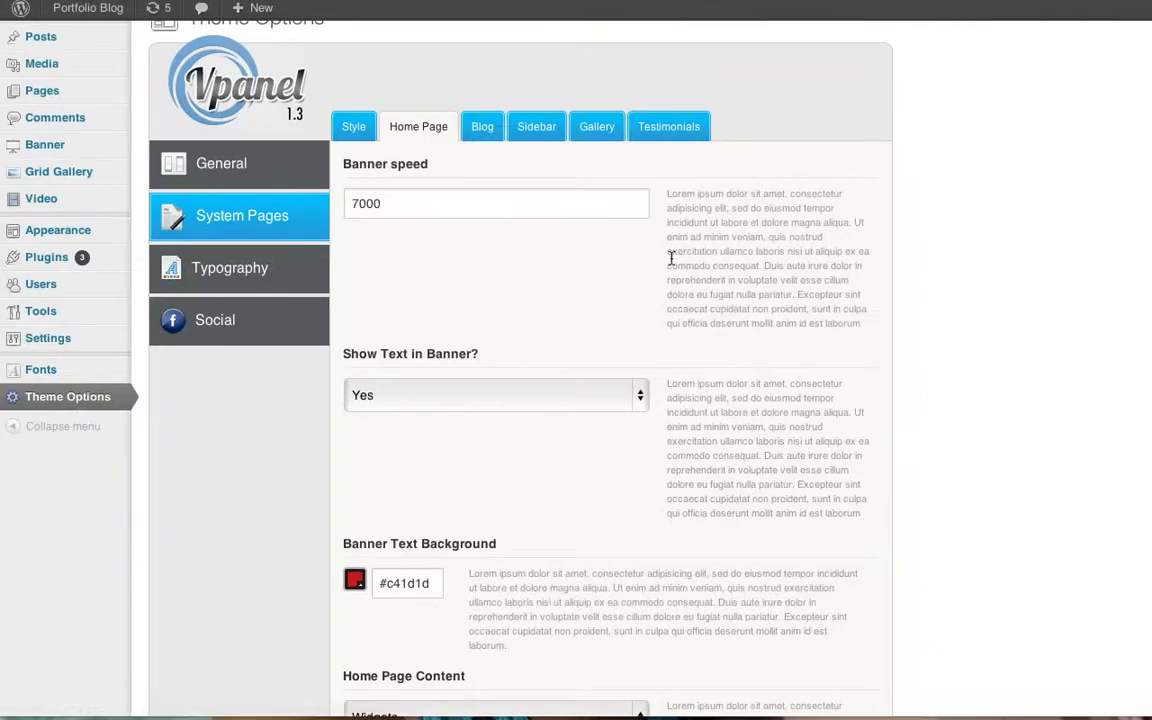
{"action": "scroll", "coordinate": [540, 285], "scroll_direction": "down", "scroll_amount": 9}
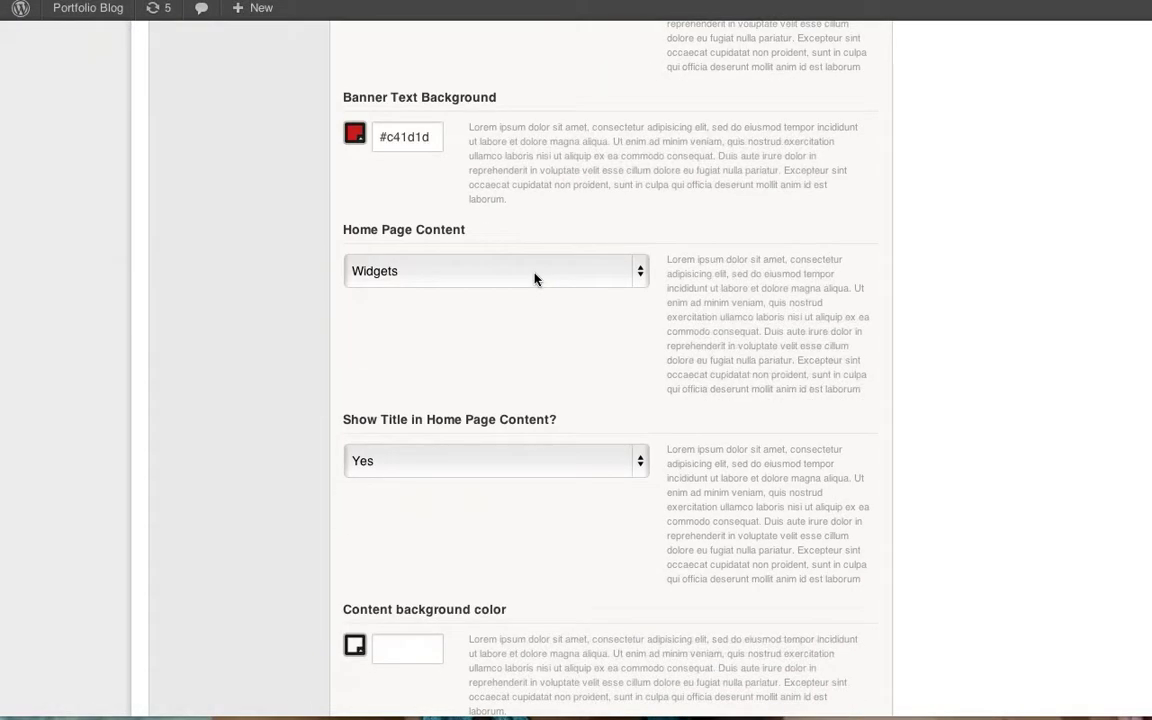